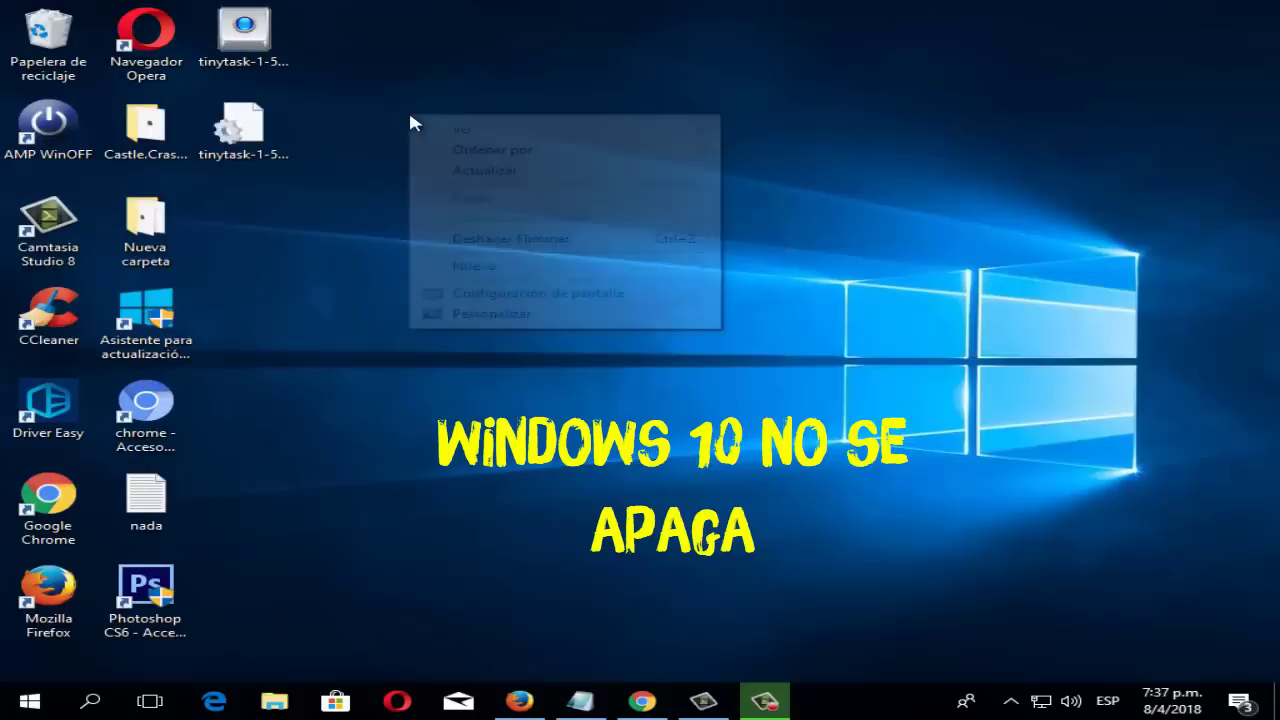
click(507, 168)
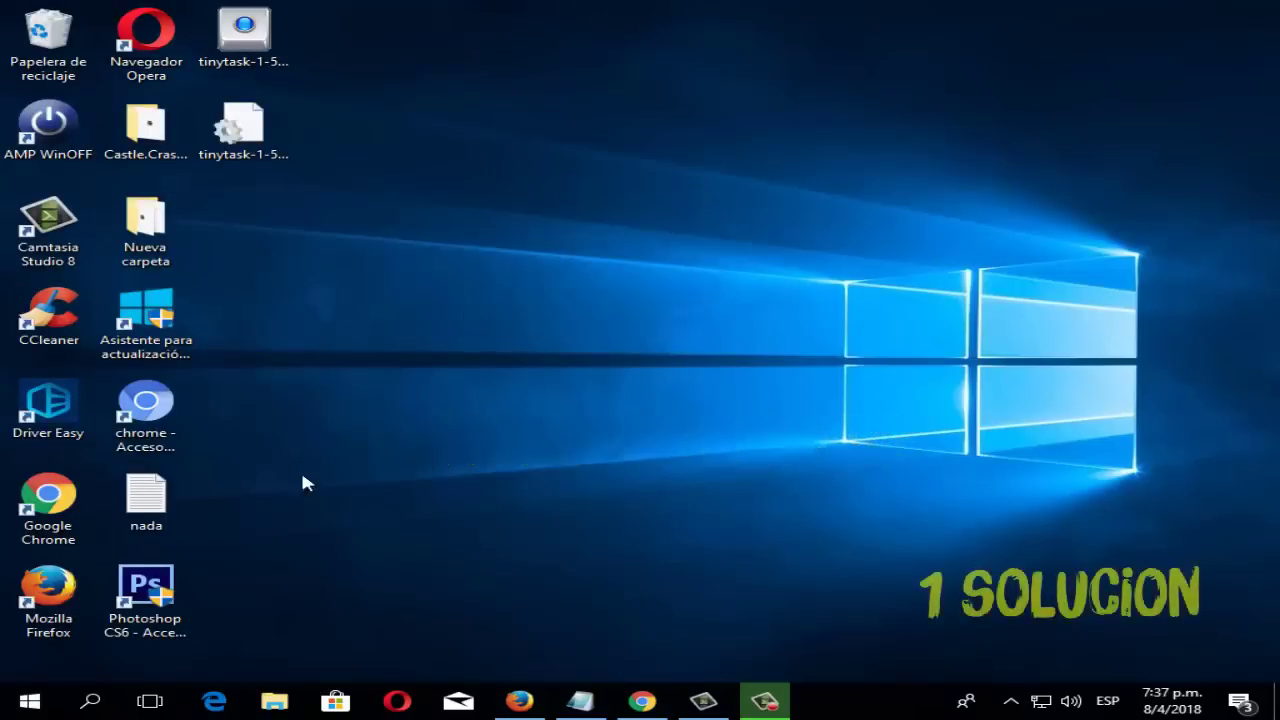
Search Windows for cmd and run Símbolo del sistema as administrator.
click(95, 701)
text(cmd)
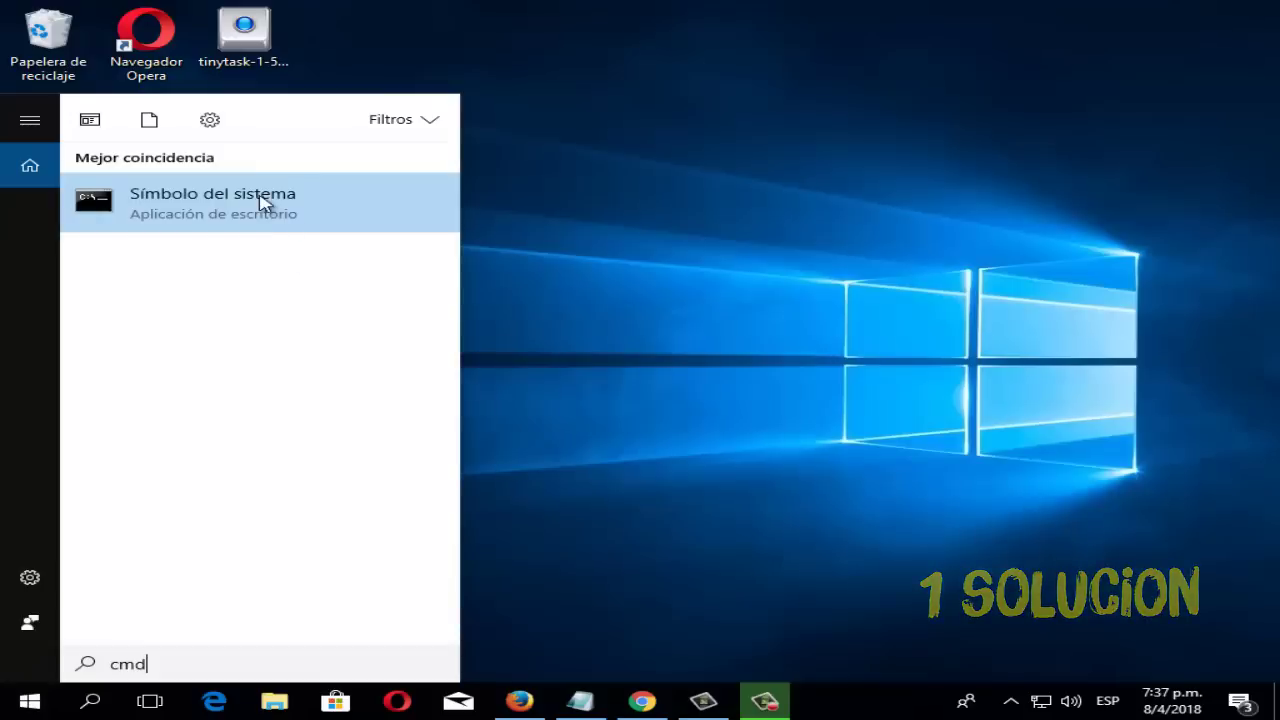
right_click(262, 203)
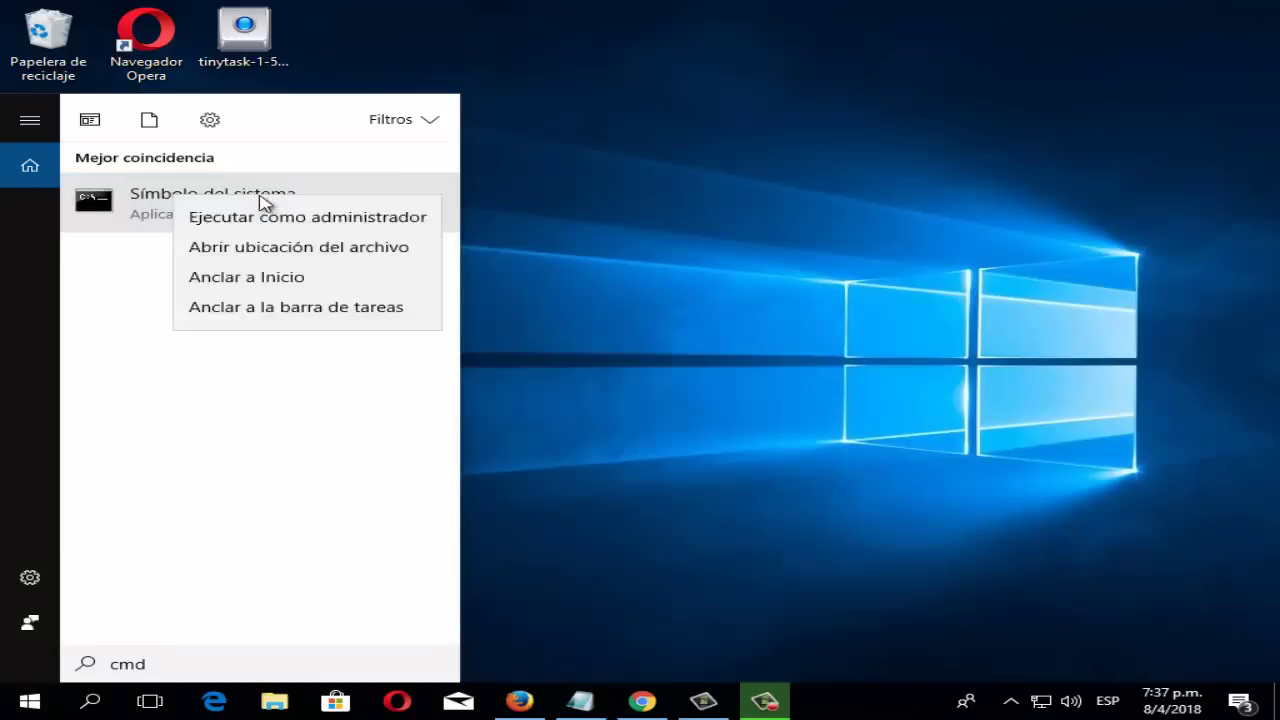
click(262, 205)
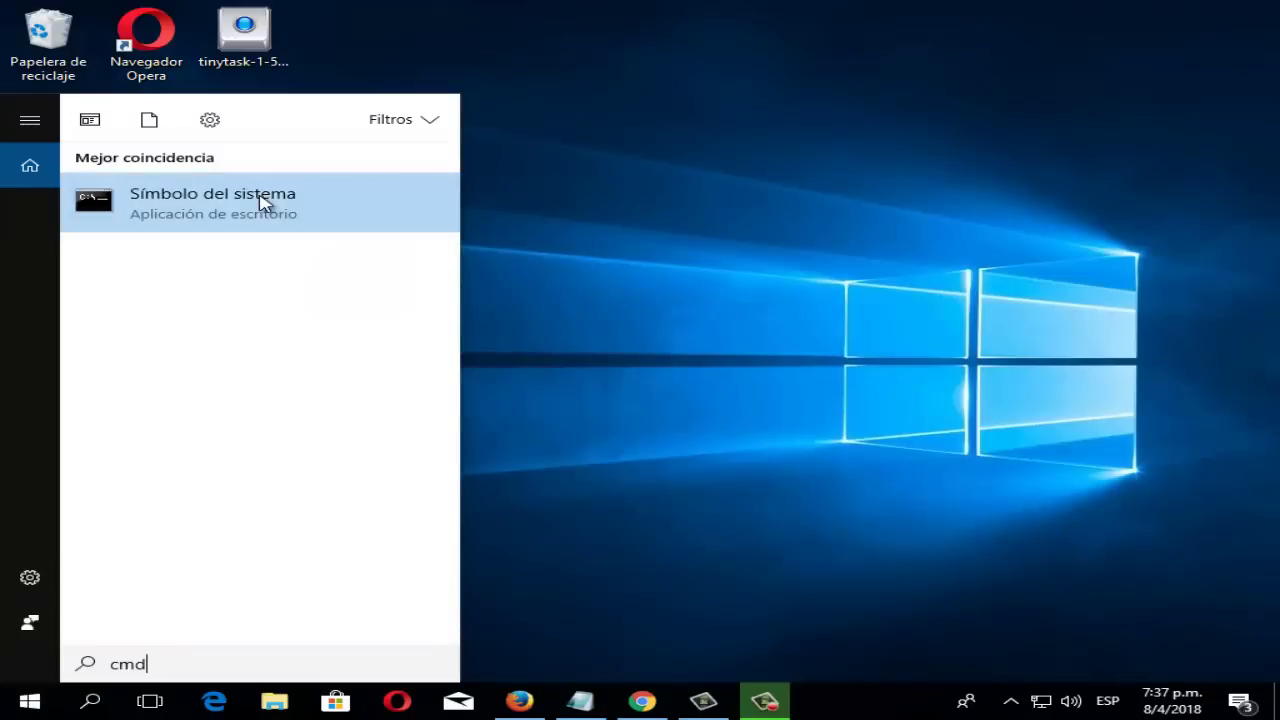
right_click(274, 206)
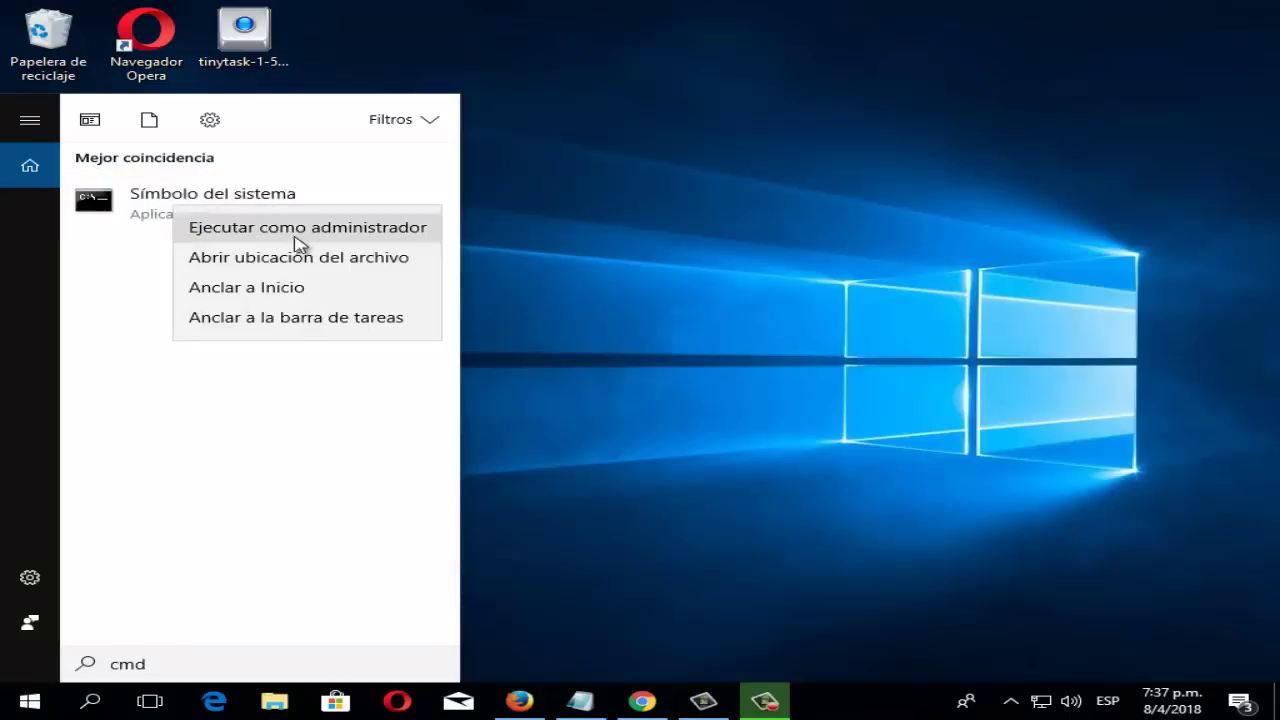
click(296, 236)
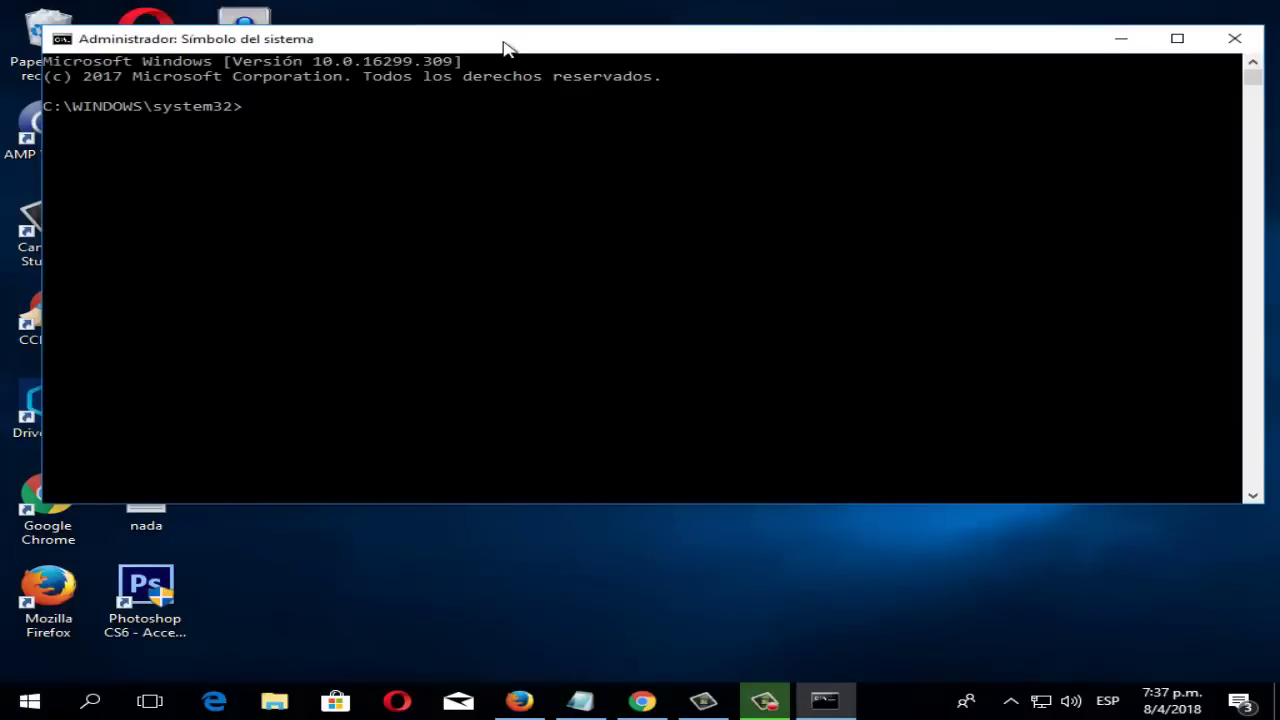
Enter the command sfc /scannow at the administrator prompt without running it.
drag(507, 47, 521, 100)
text(sfc)
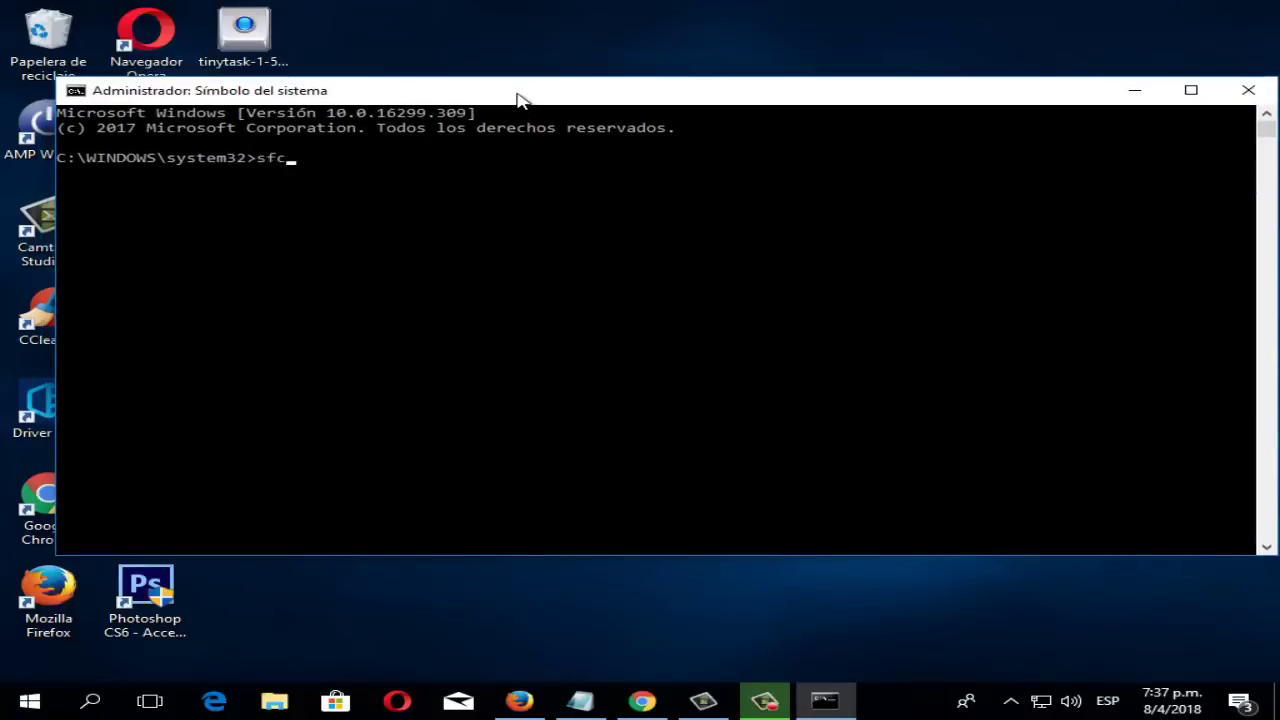
text( /scannow)
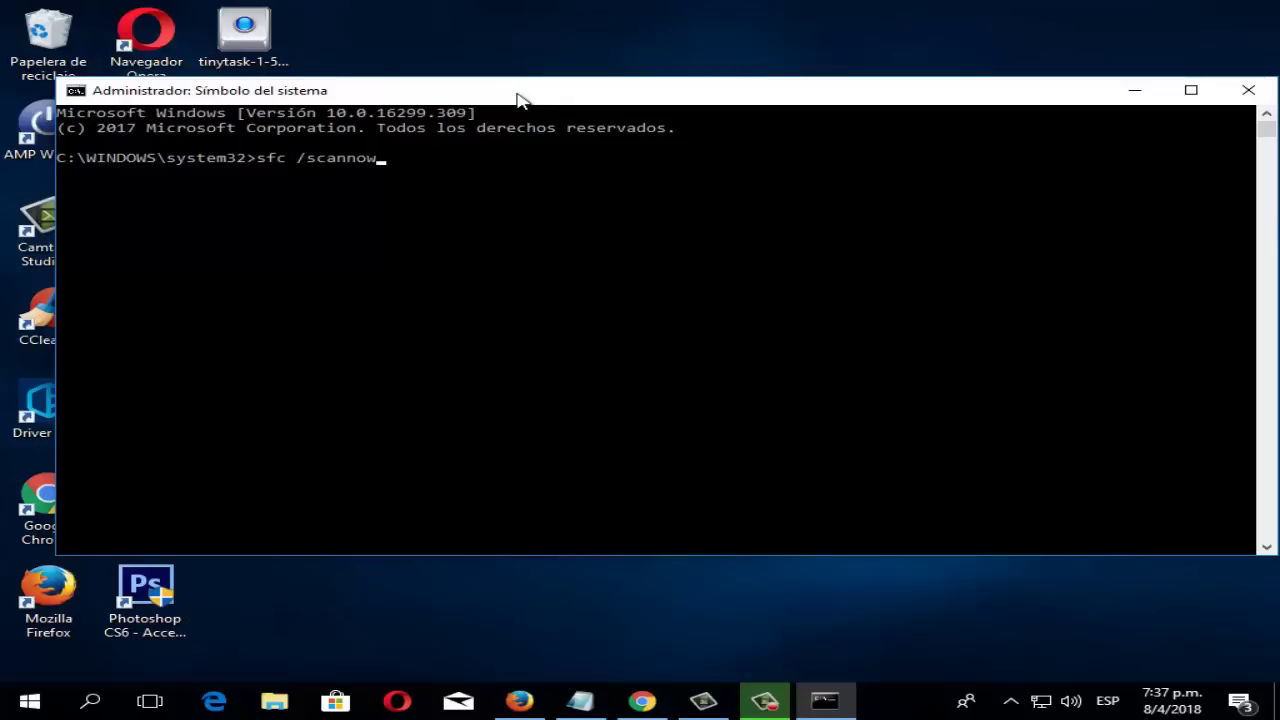
right_click(537, 19)
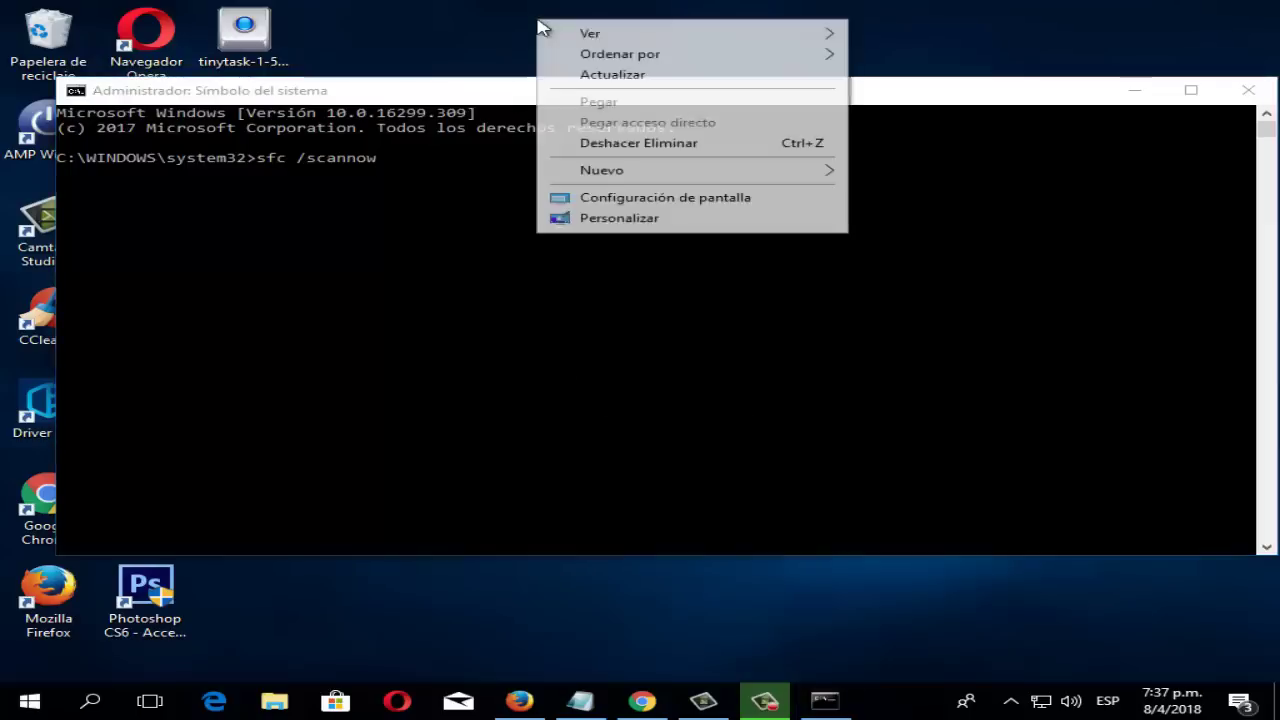
click(612, 74)
right_click(568, 20)
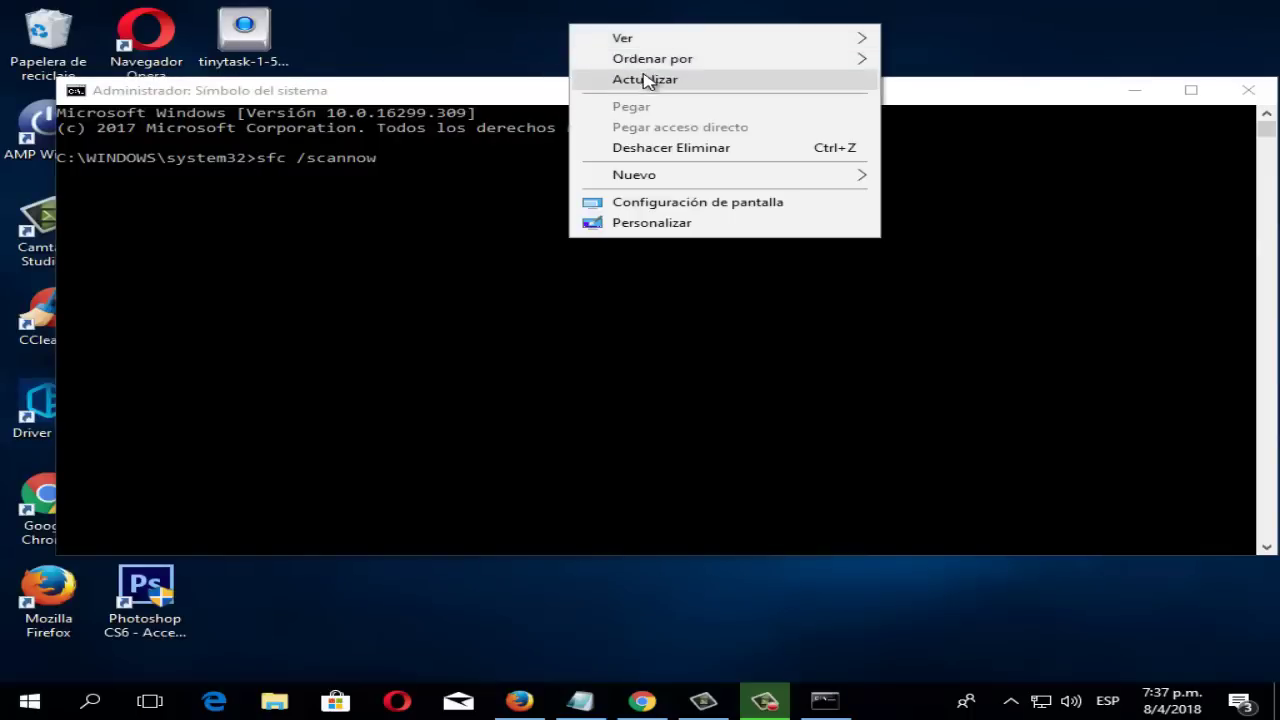
click(651, 79)
right_click(546, 30)
click(662, 86)
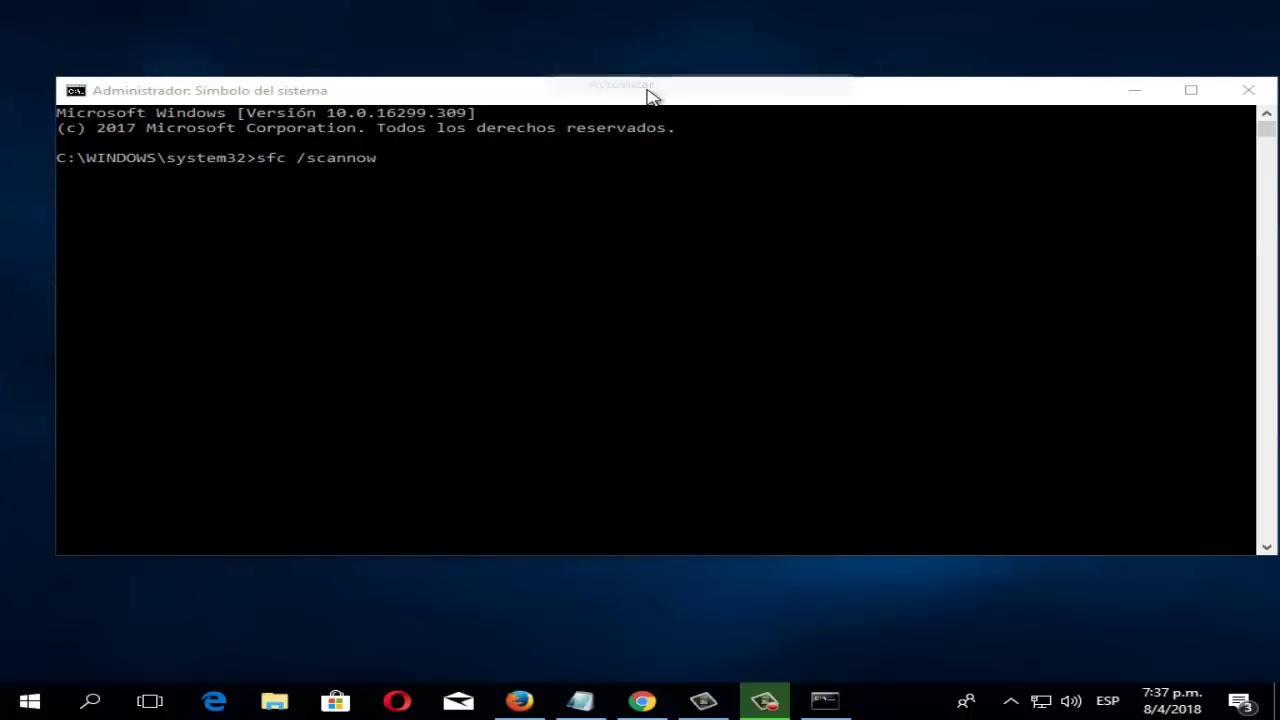
click(646, 90)
drag(647, 92, 657, 128)
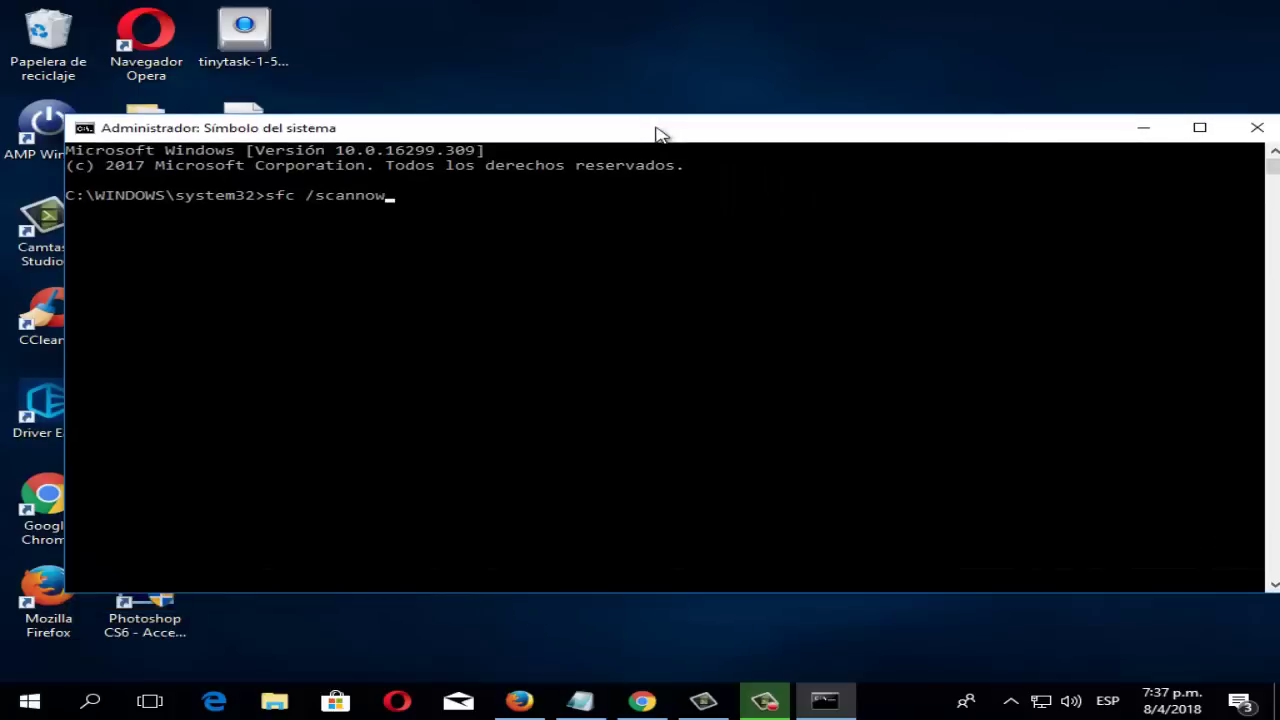
right_click(594, 28)
click(663, 86)
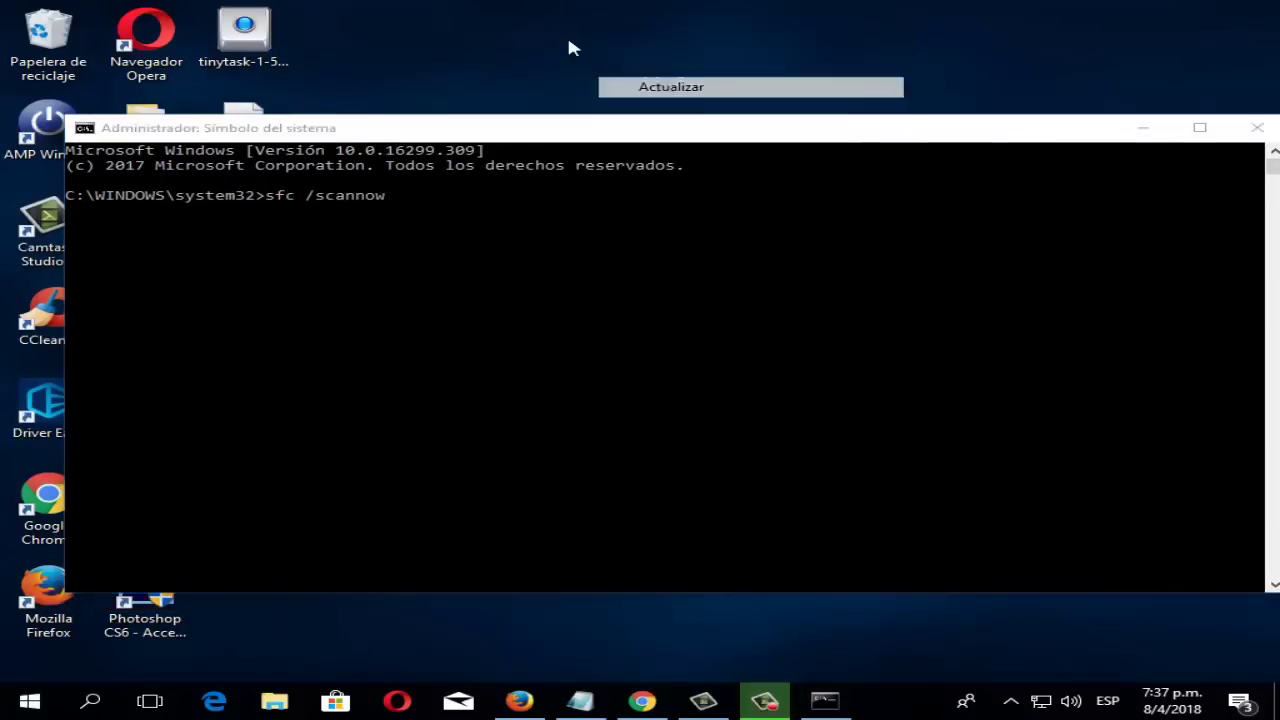
right_click(568, 40)
click(678, 96)
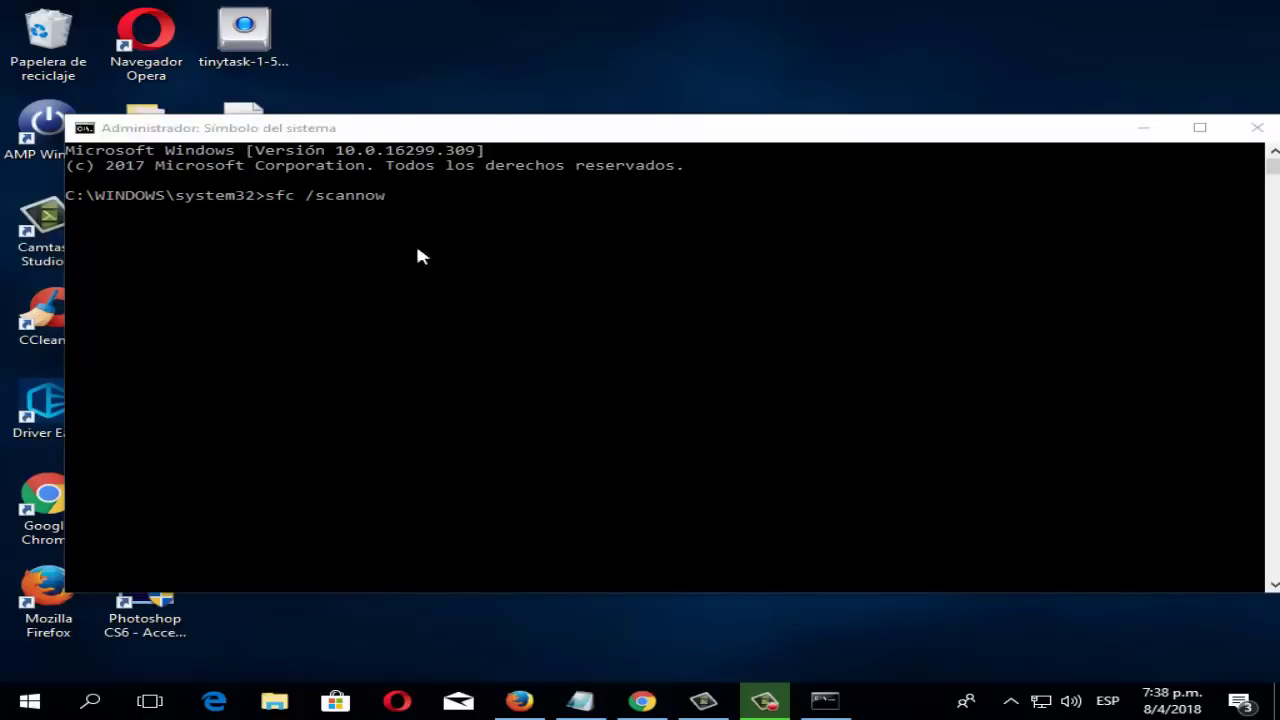
Close the Command Prompt window without running the entered command.
drag(517, 131, 508, 125)
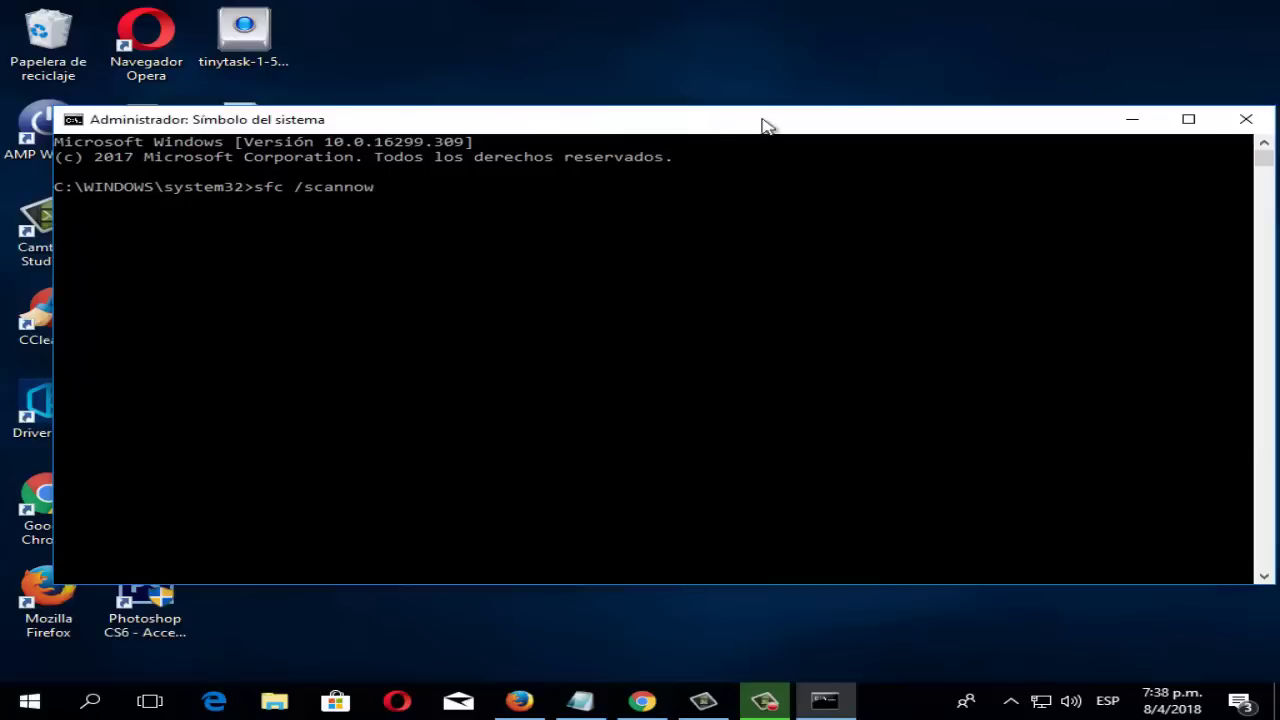
click(1245, 119)
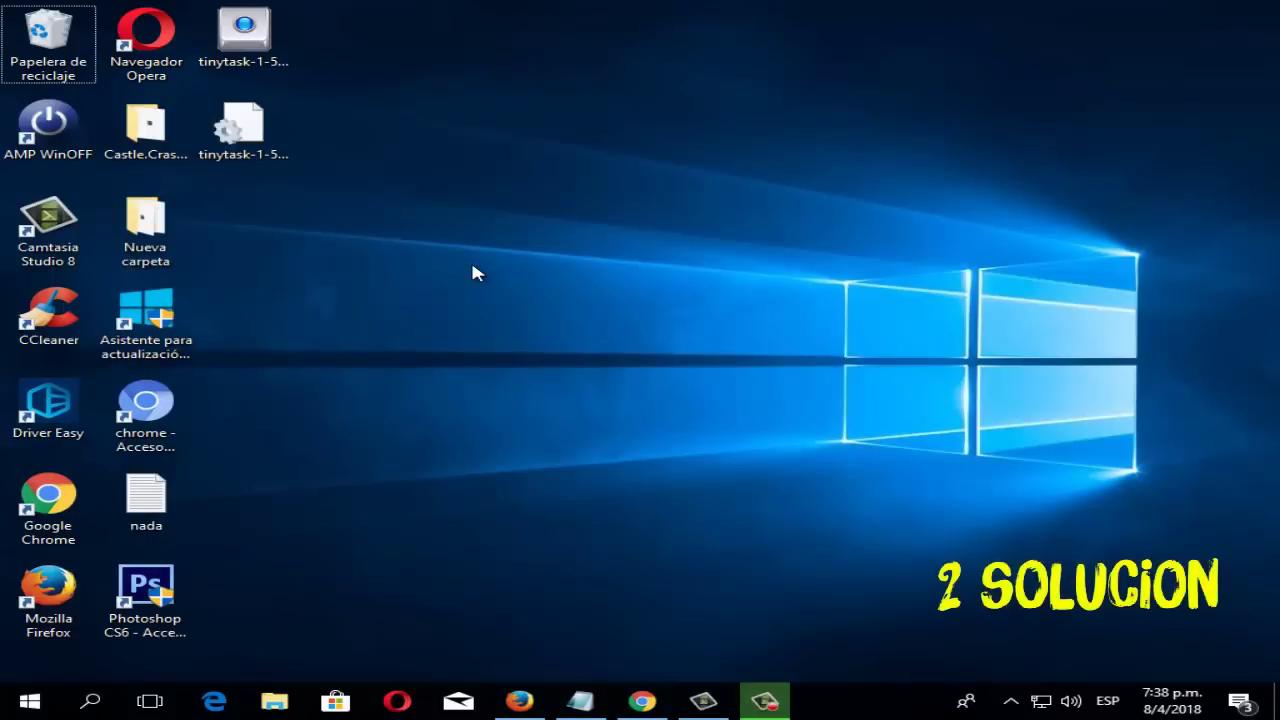
Open the power button action settings from the advanced power options and unlock the currently unavailable settings.
key(super+x)
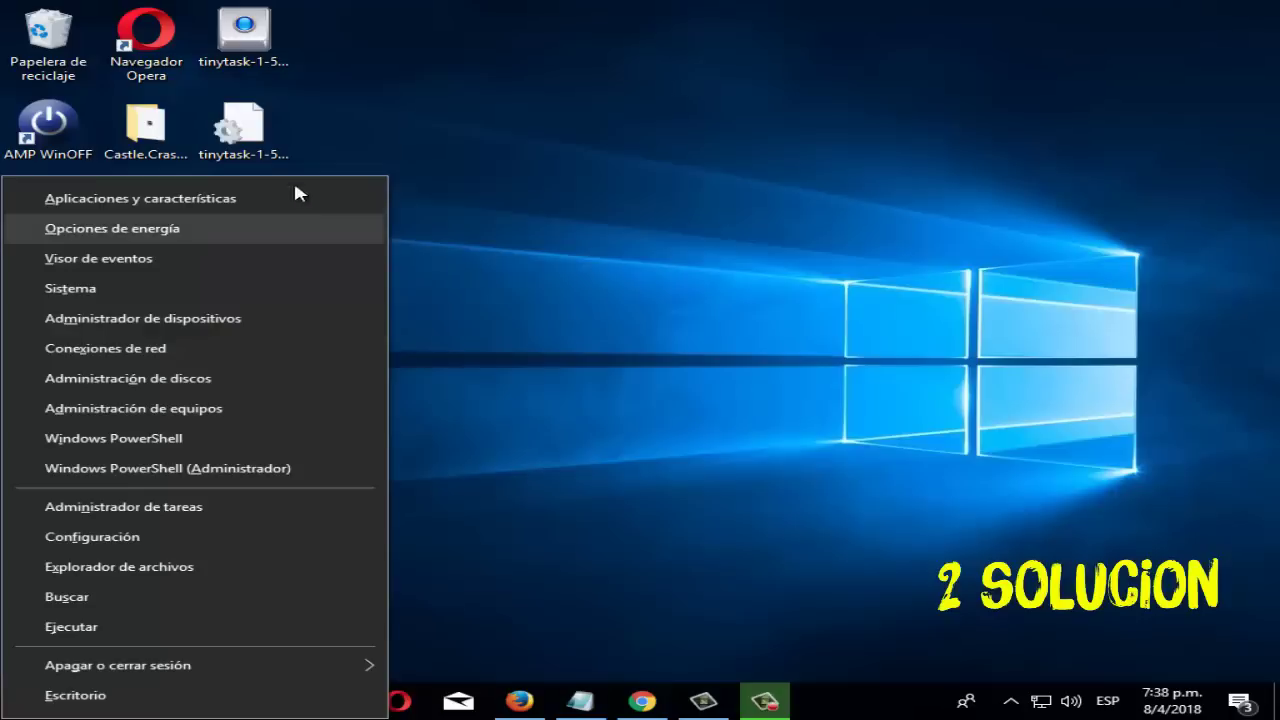
click(206, 226)
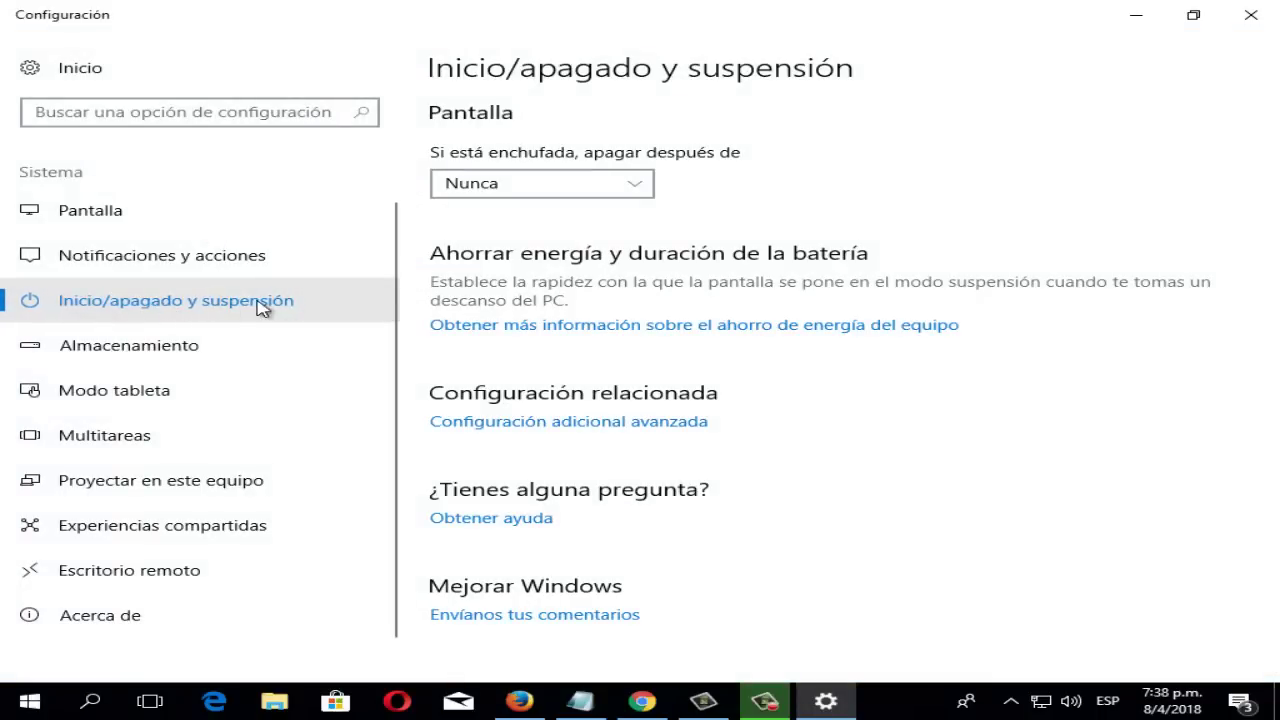
click(565, 427)
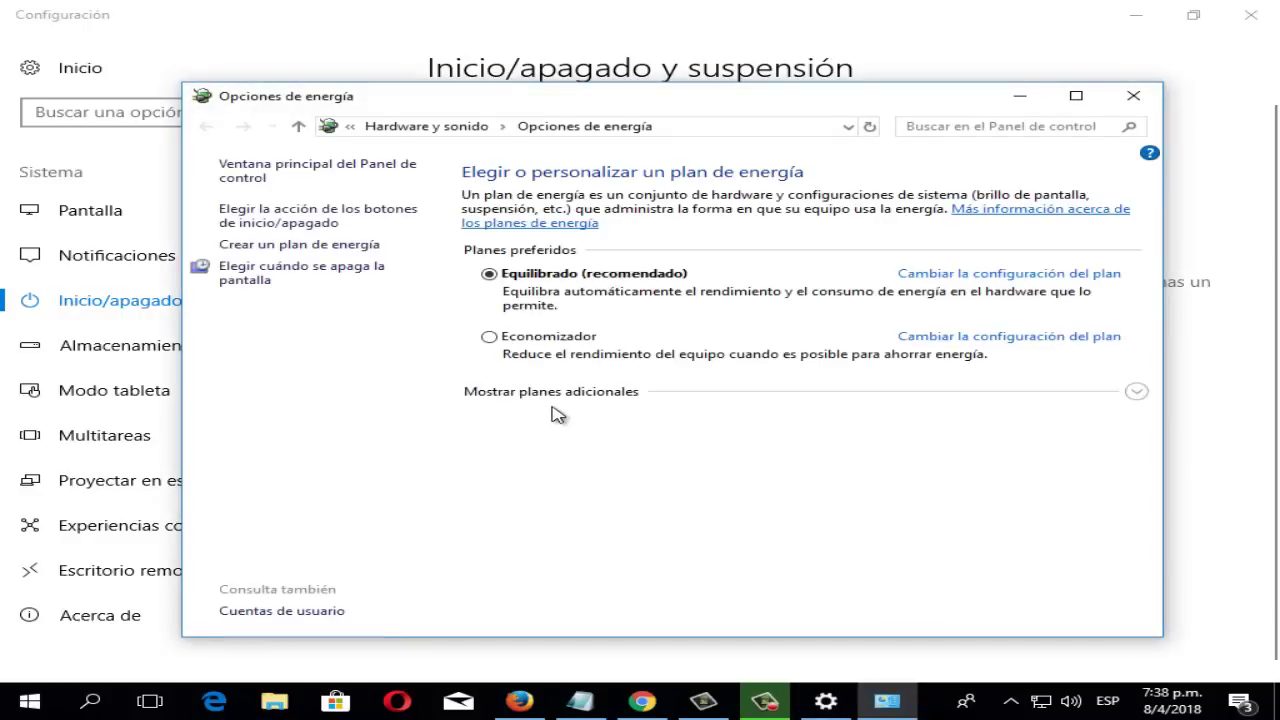
click(296, 221)
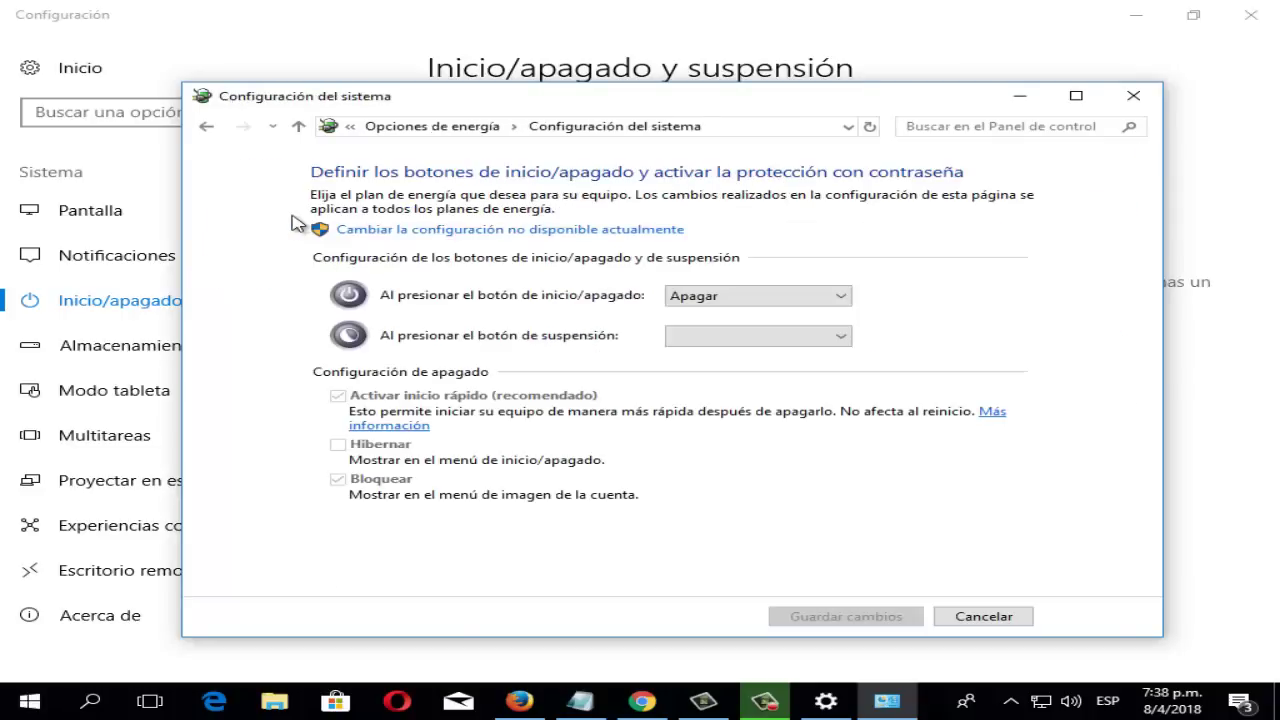
click(431, 229)
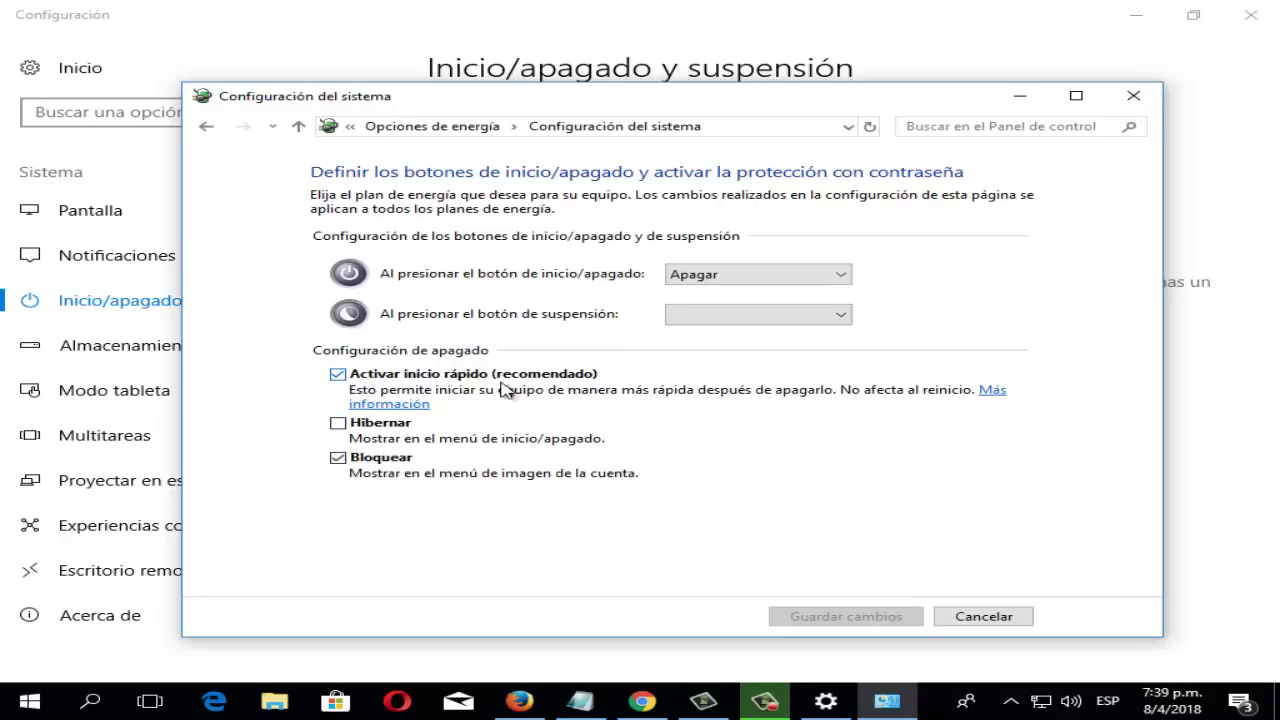
Turn off Activar inicio rápido, cancel the change, and close the power options and Configuración windows.
click(338, 377)
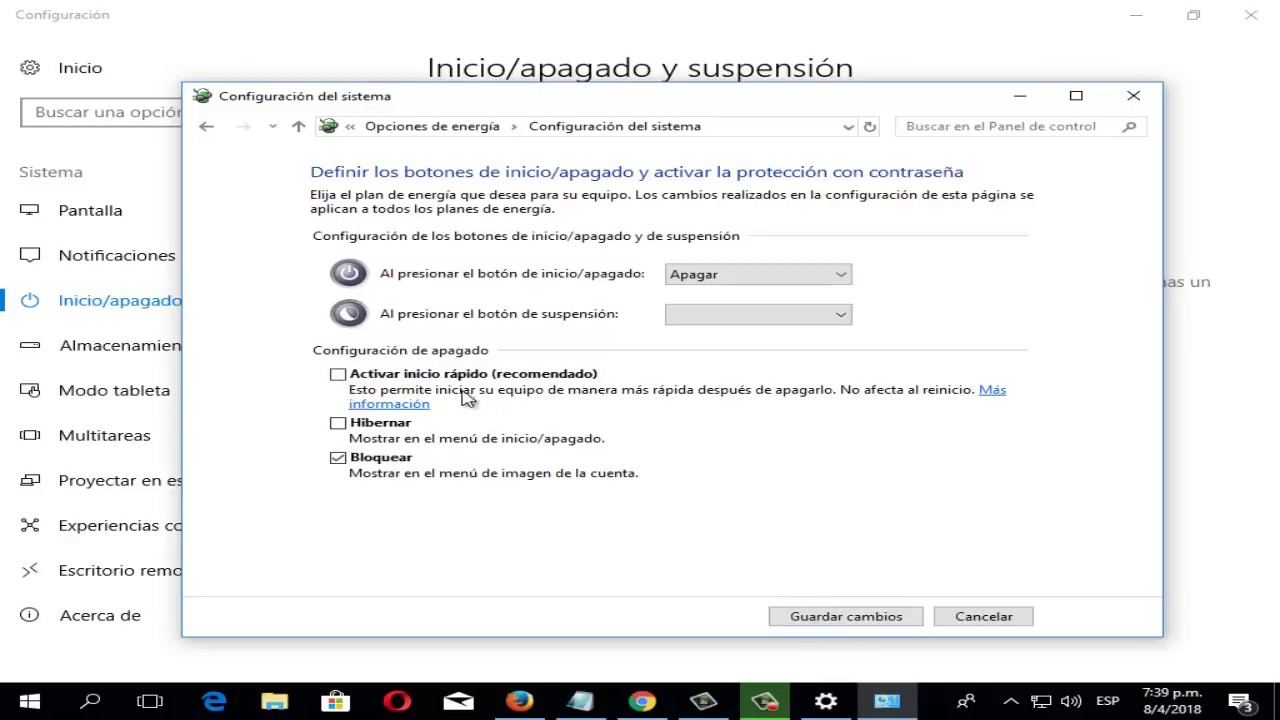
click(963, 622)
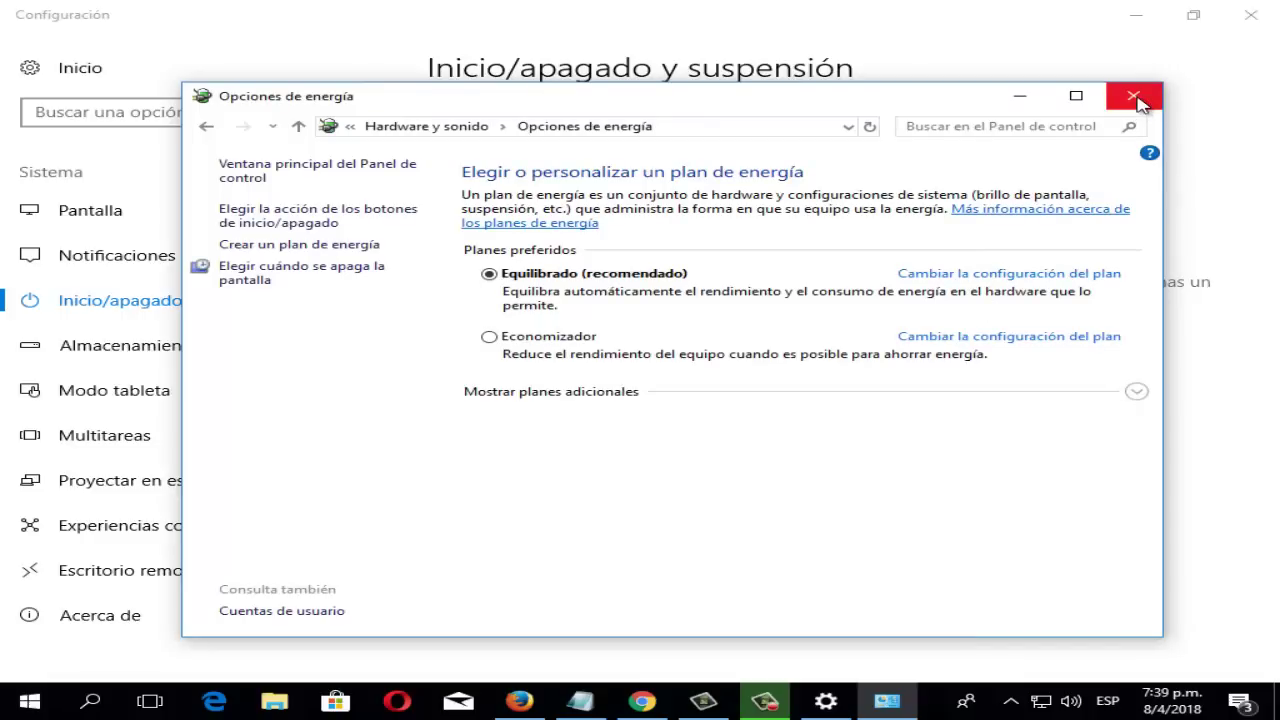
click(1134, 96)
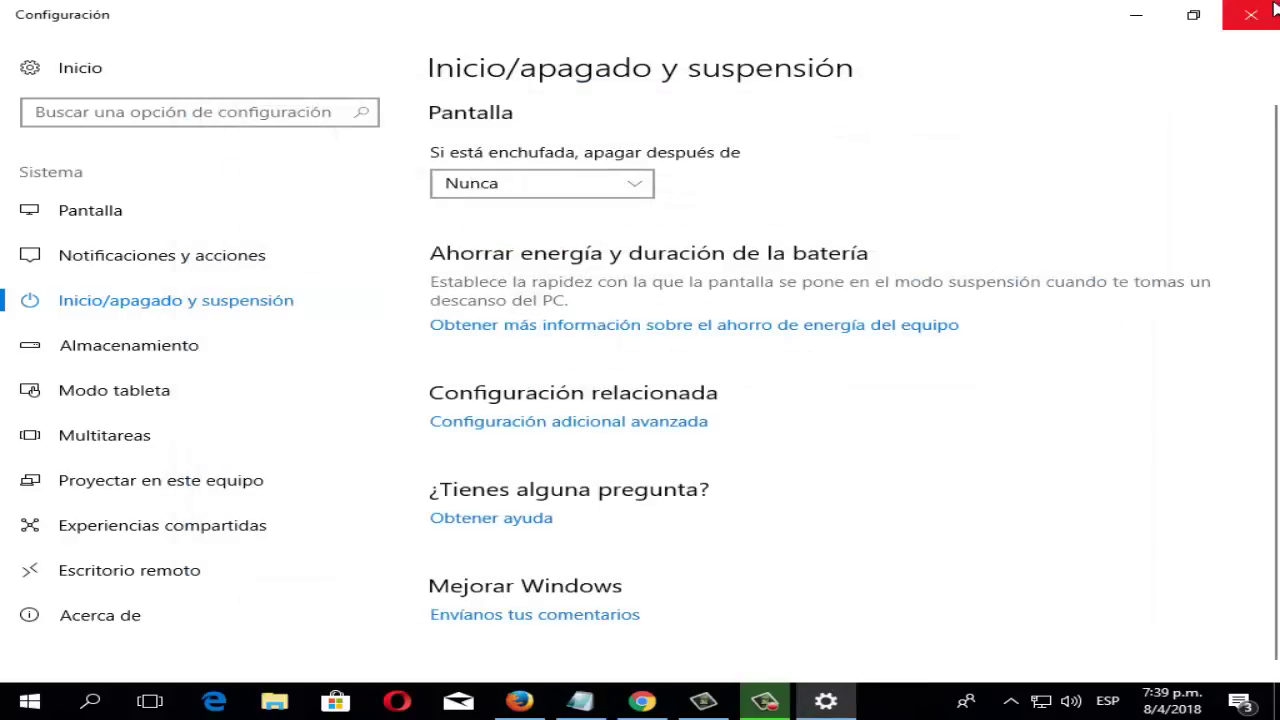
click(1270, 10)
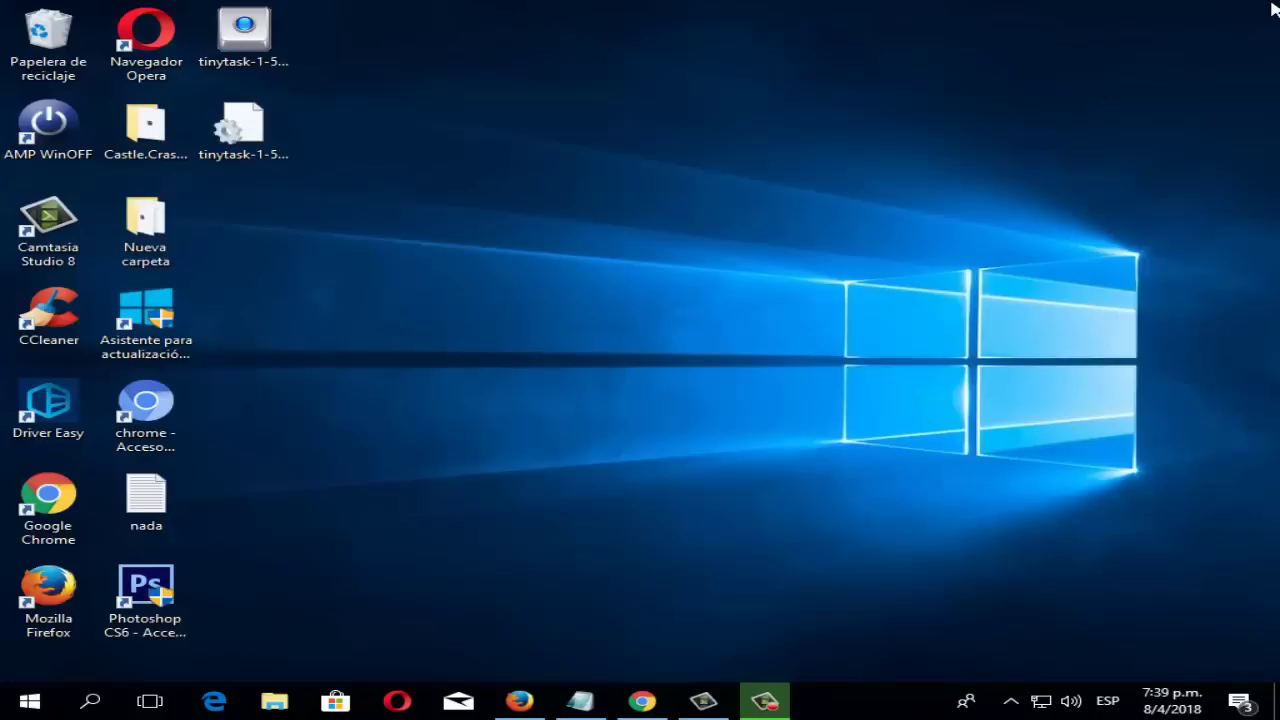
Search Windows for msconfig and open Configuración del sistema.
click(92, 701)
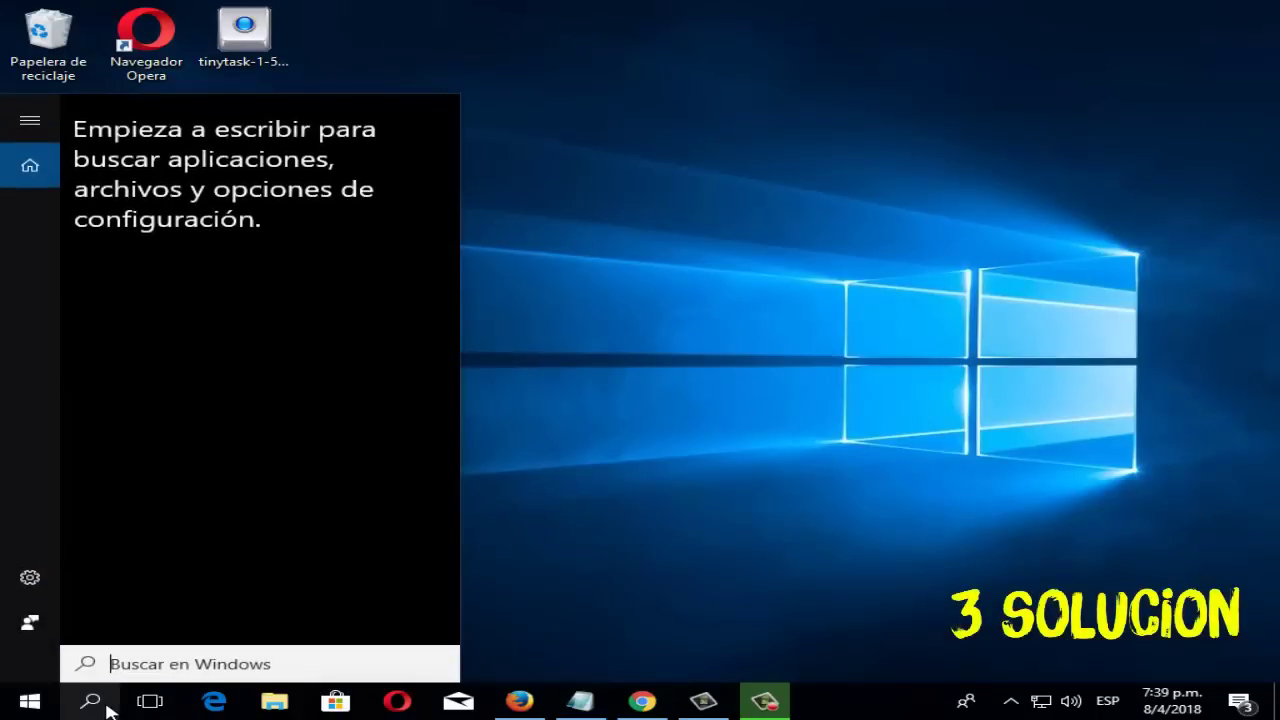
text(m)
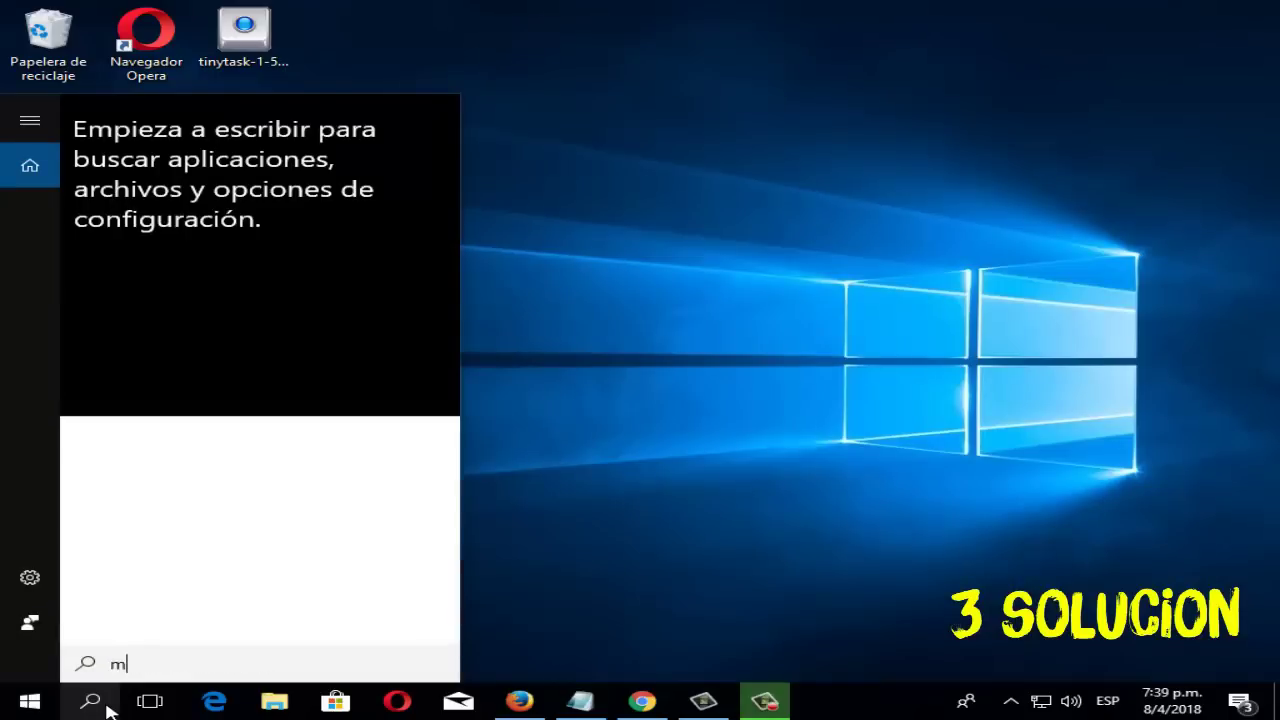
text(sconfig)
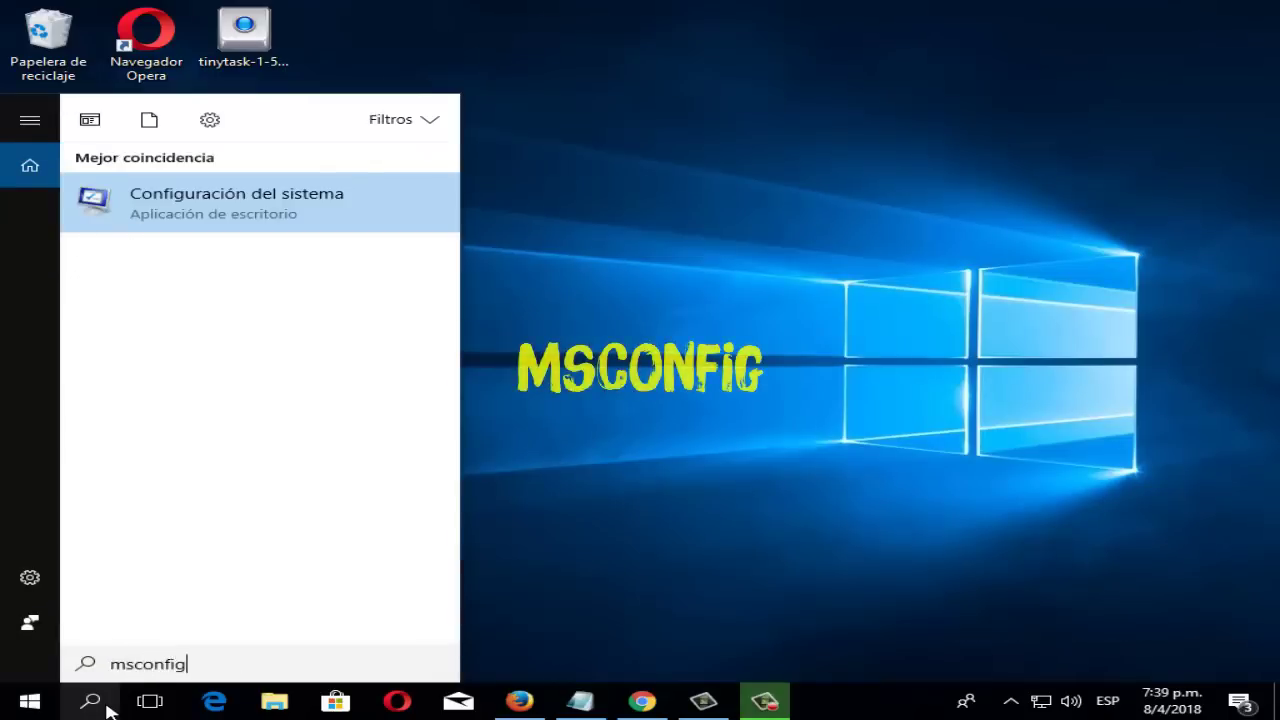
key(Return)
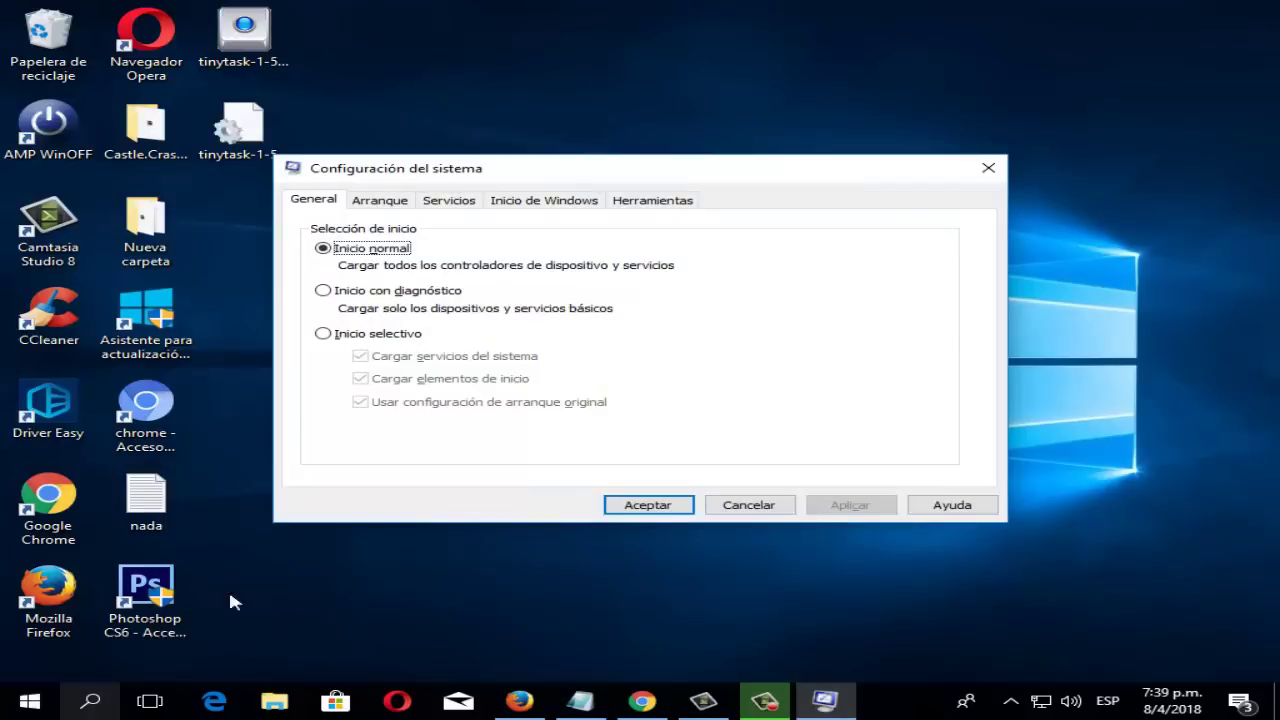
Hide all Microsoft services in the System Configuration services list.
click(450, 201)
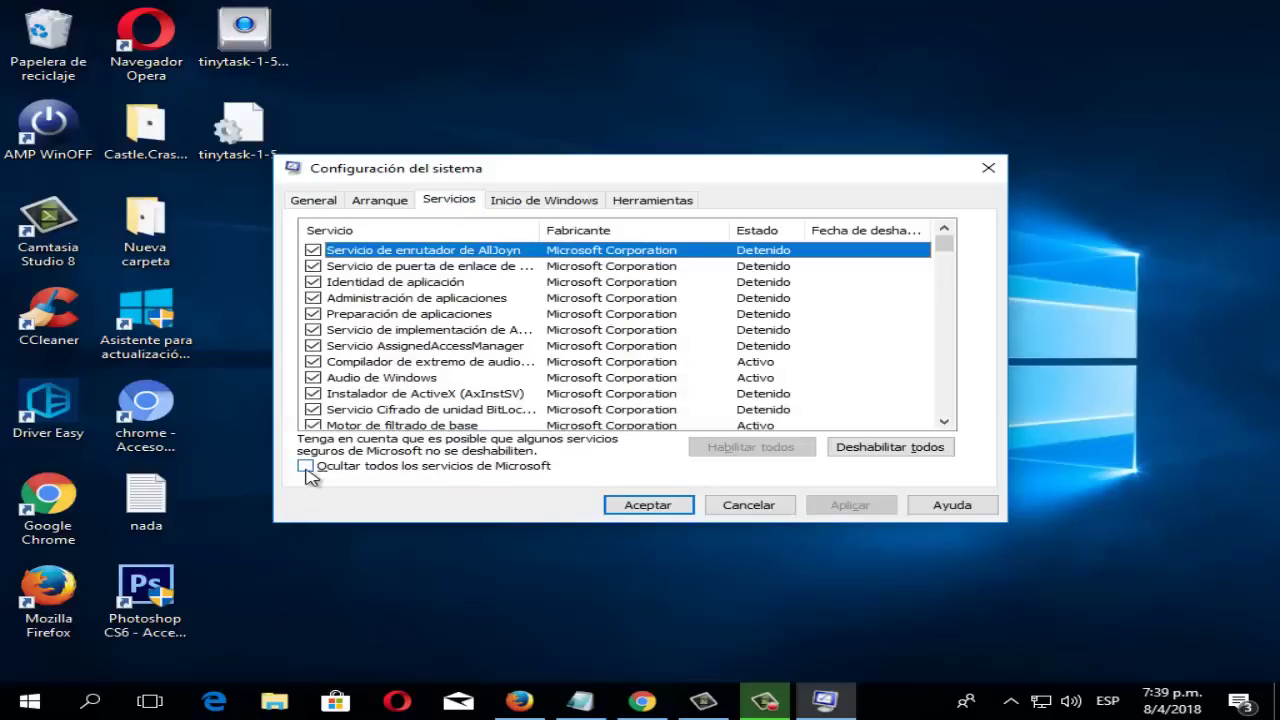
click(309, 475)
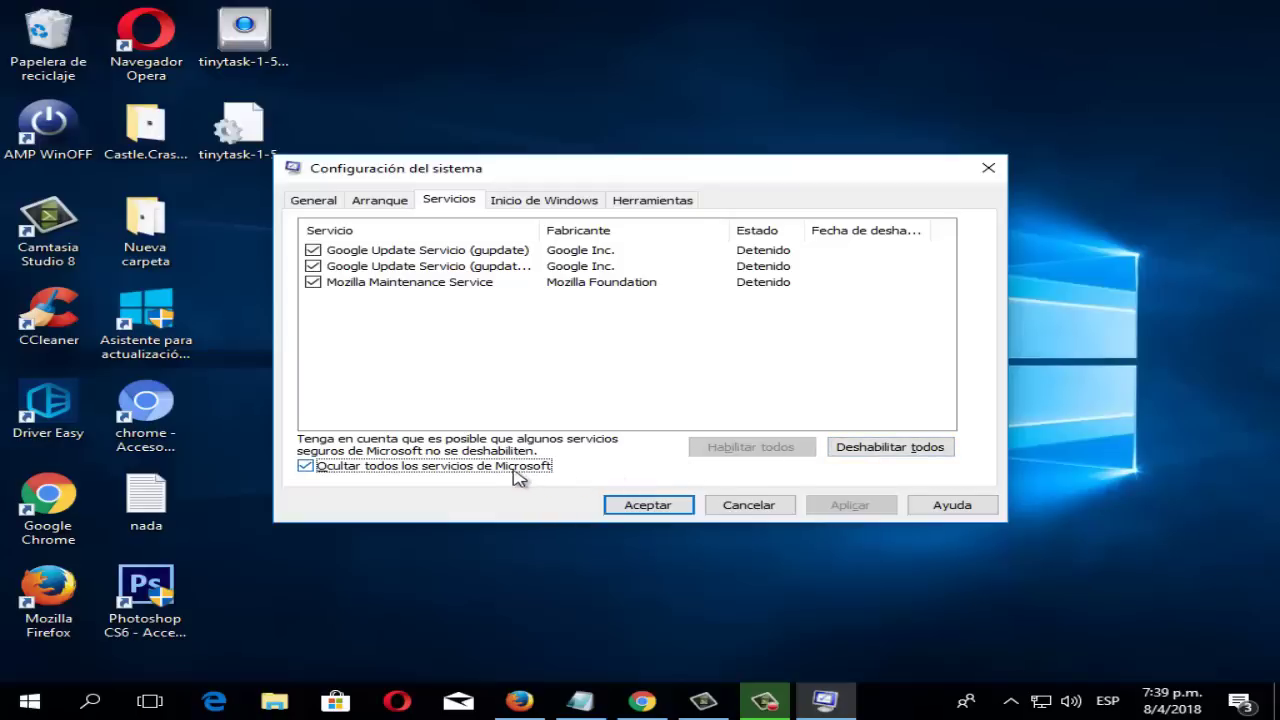
Review the Windows startup programs in Task Manager, close it, and return to the System Configuration services list.
click(541, 210)
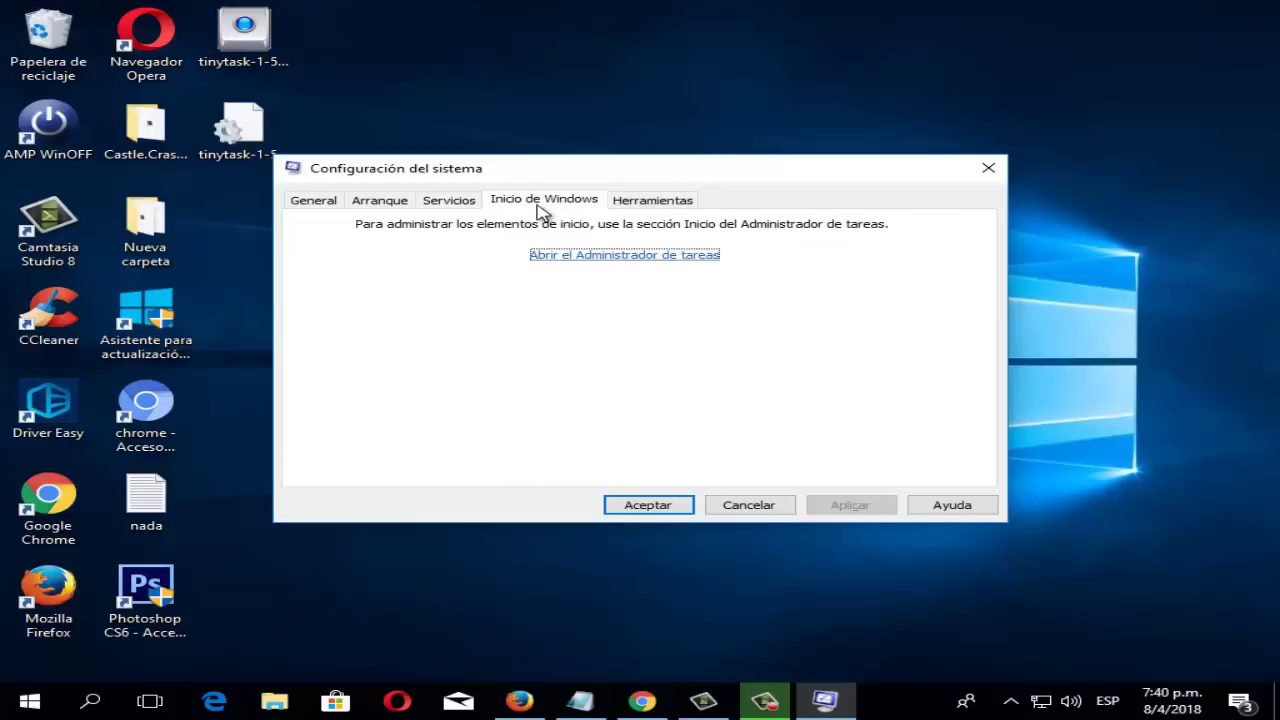
click(624, 256)
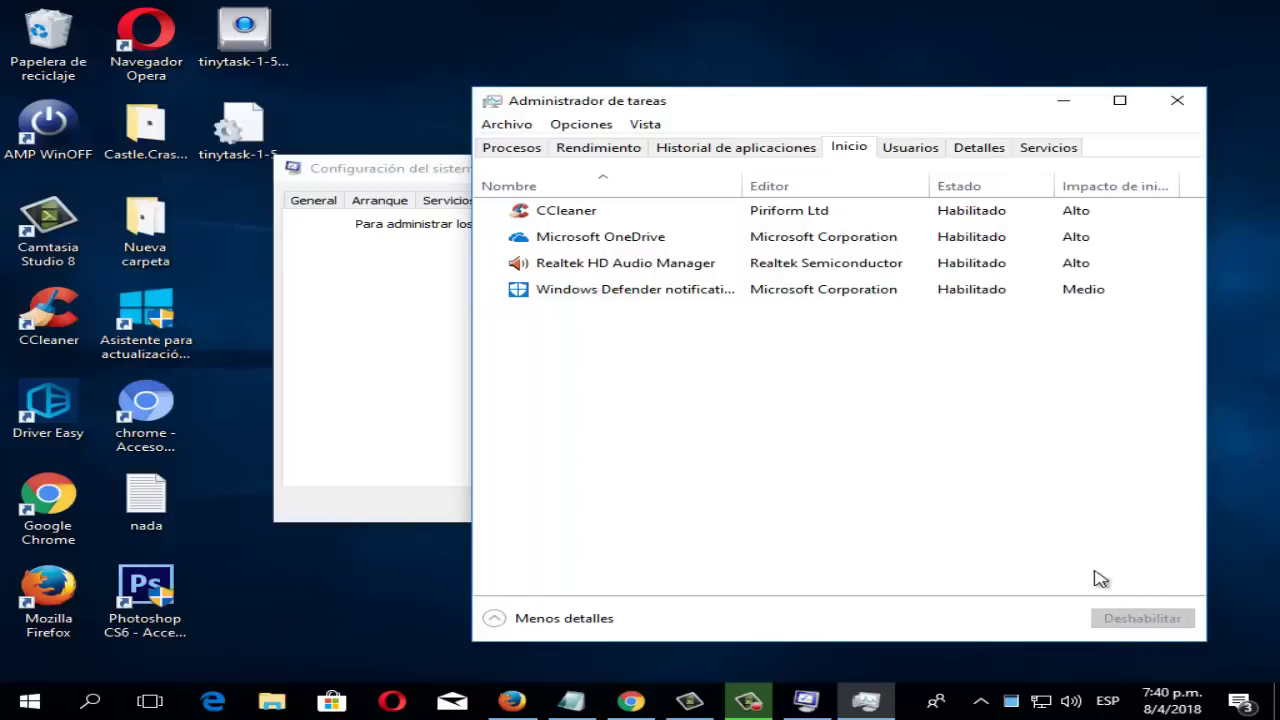
click(1180, 104)
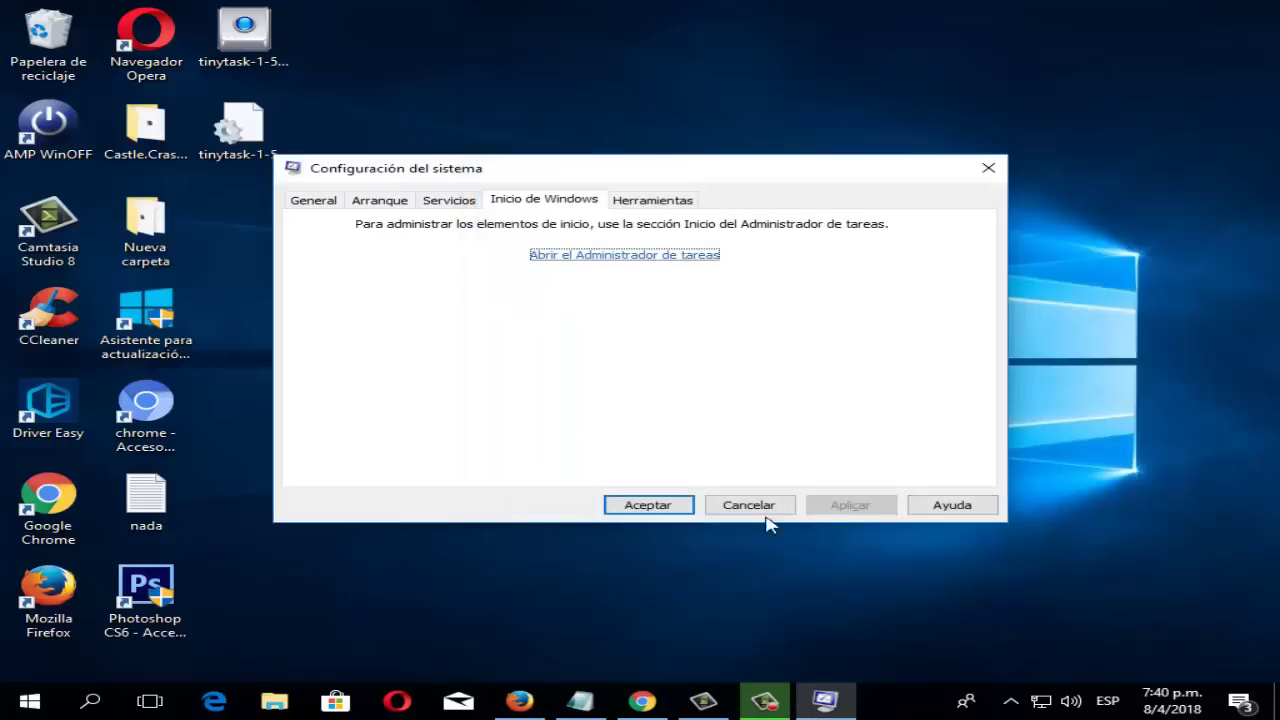
click(459, 206)
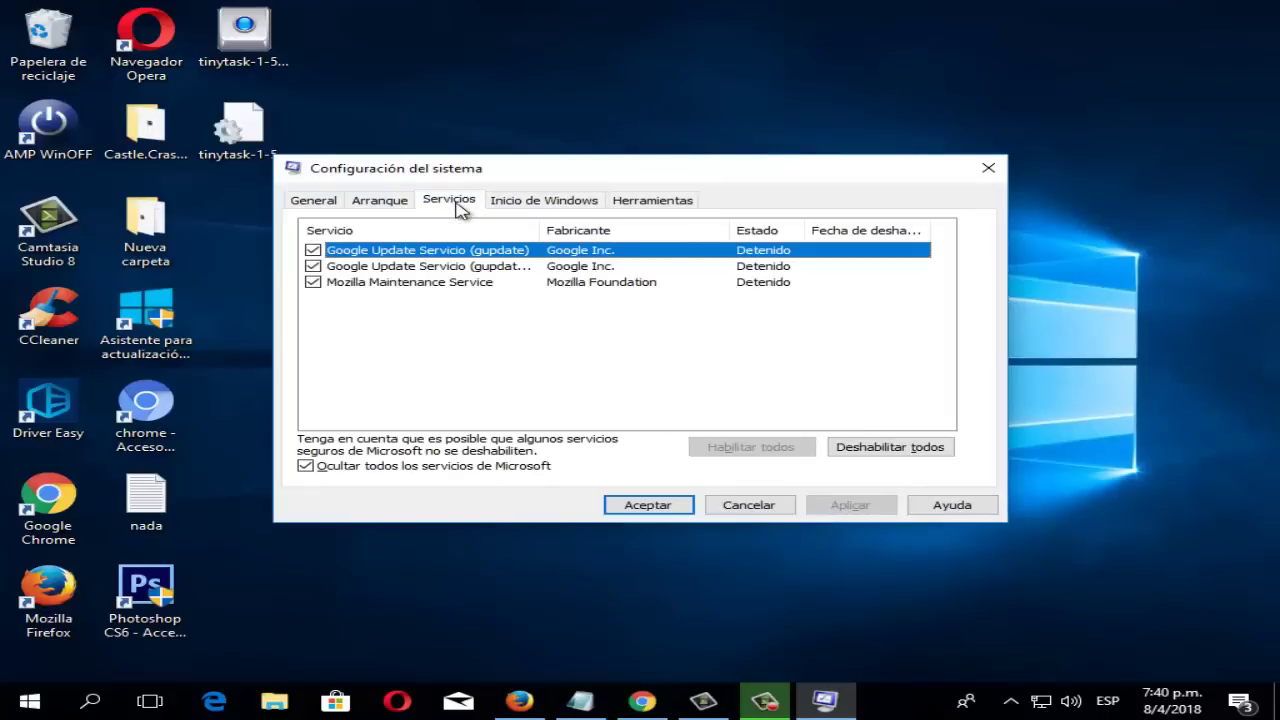
Show the Microsoft services again in the System Configuration services list and look through the full list.
click(306, 466)
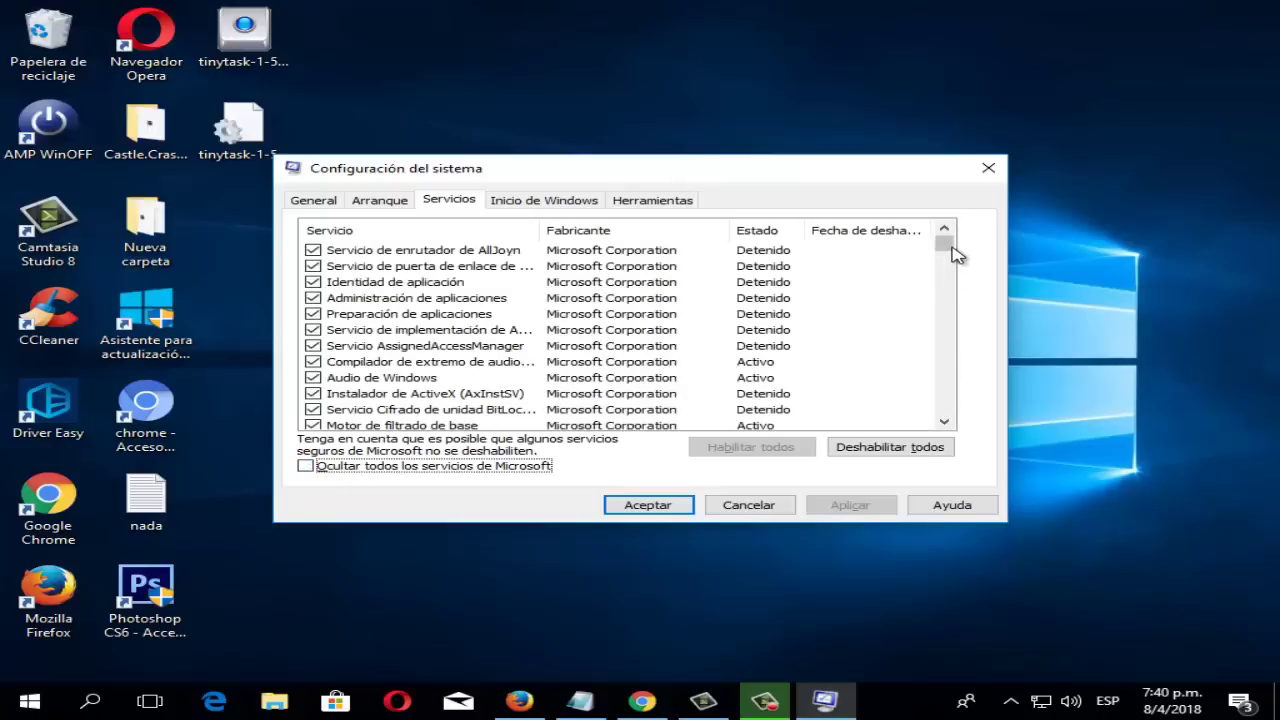
scroll(950, 260, down, 10)
scroll(950, 320, down, 5)
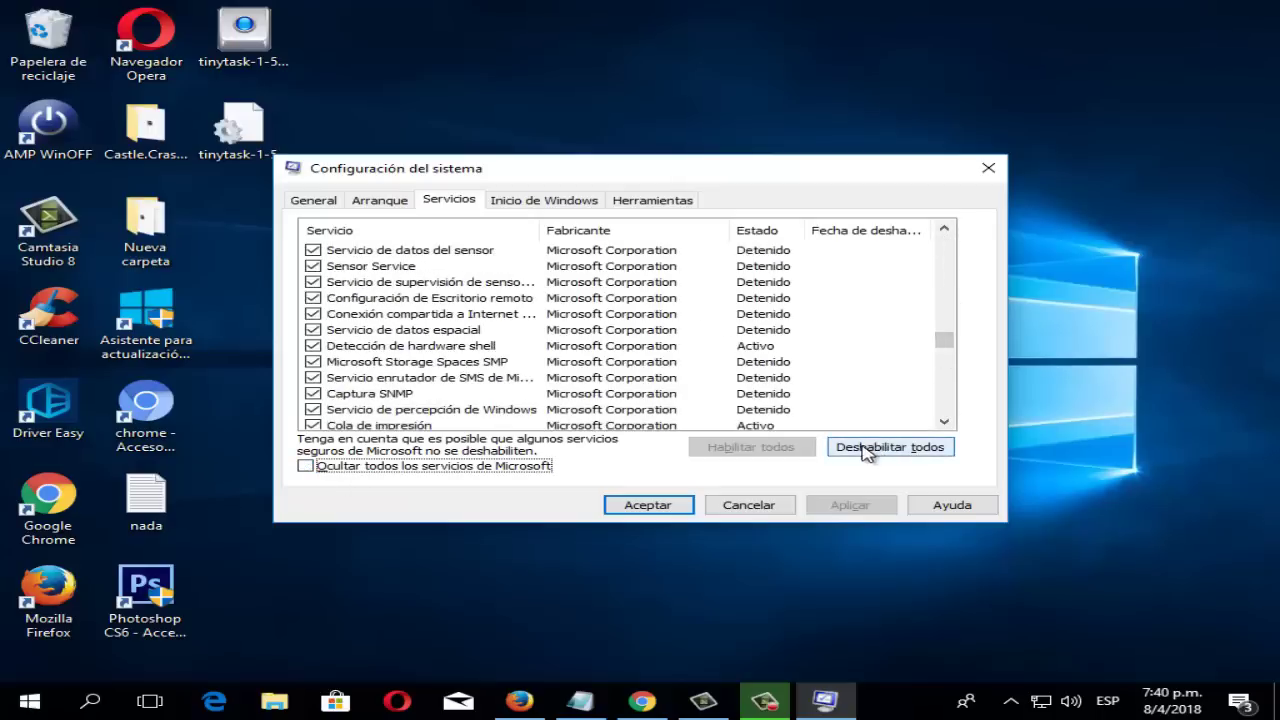
Examine the CCleaner, Microsoft OneDrive, Windows Defender and Realtek HD Audio Manager startup entries in Task Manager, then close it.
click(567, 203)
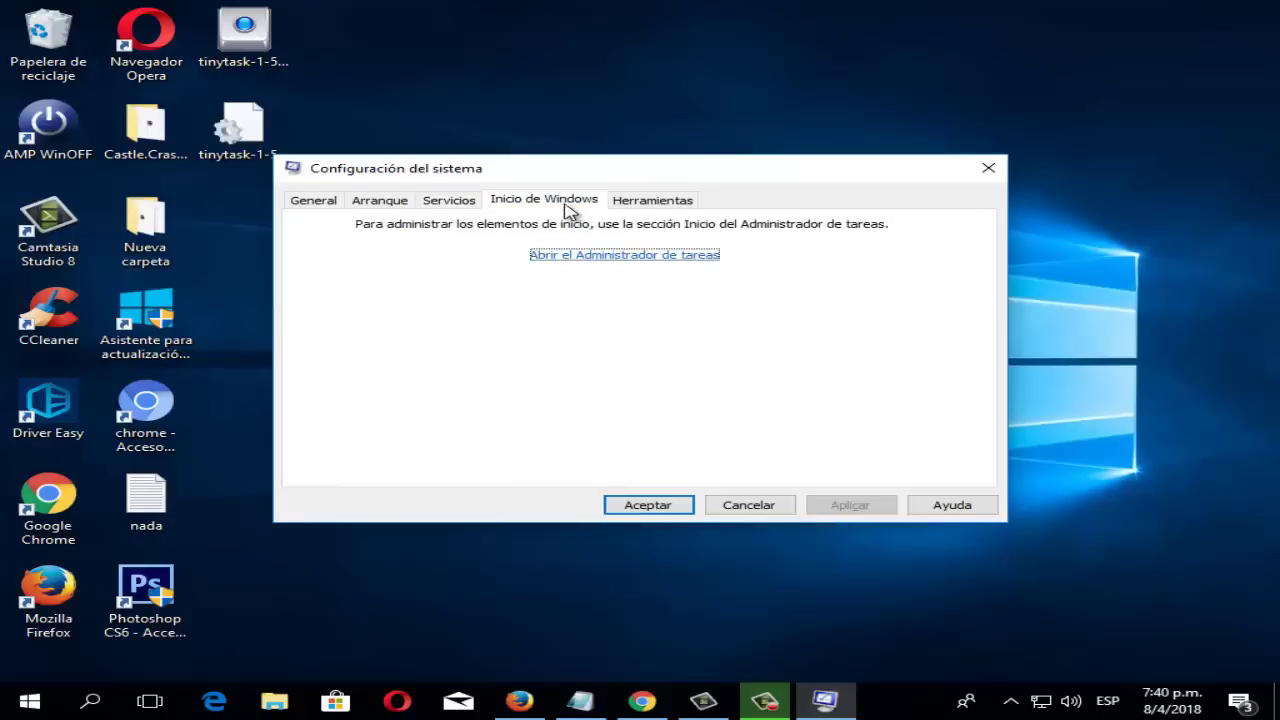
click(610, 256)
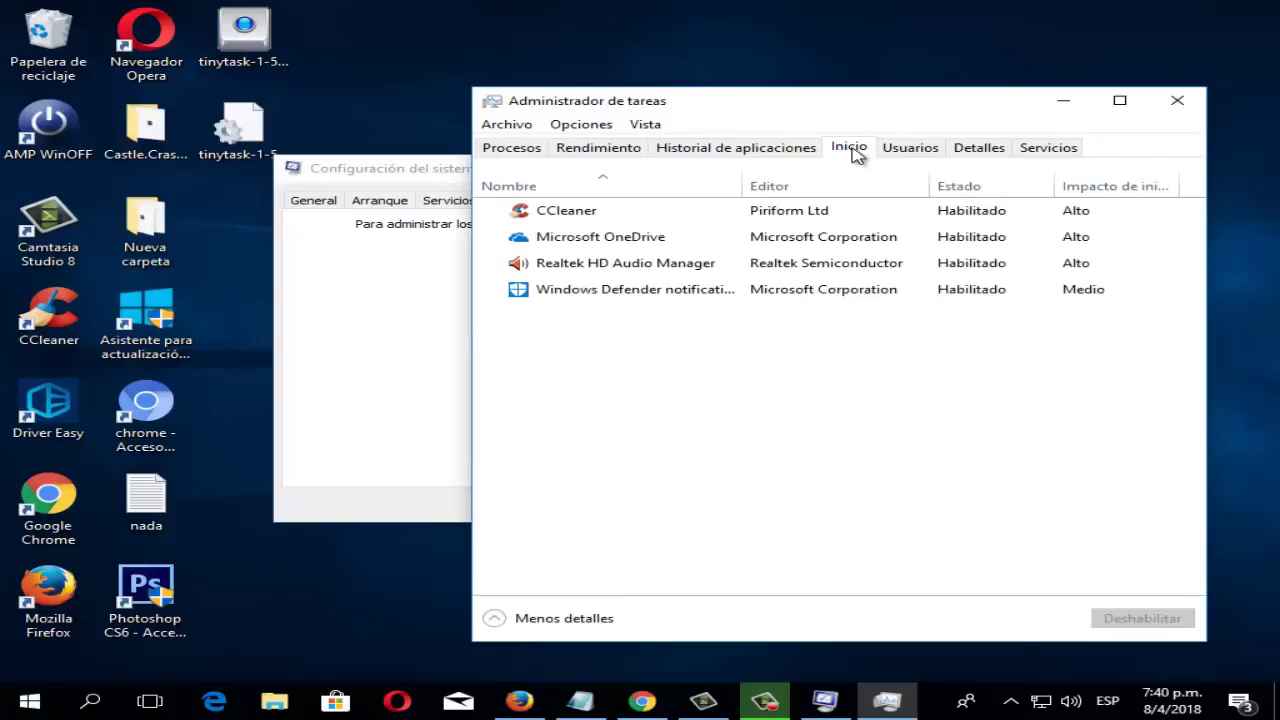
click(718, 222)
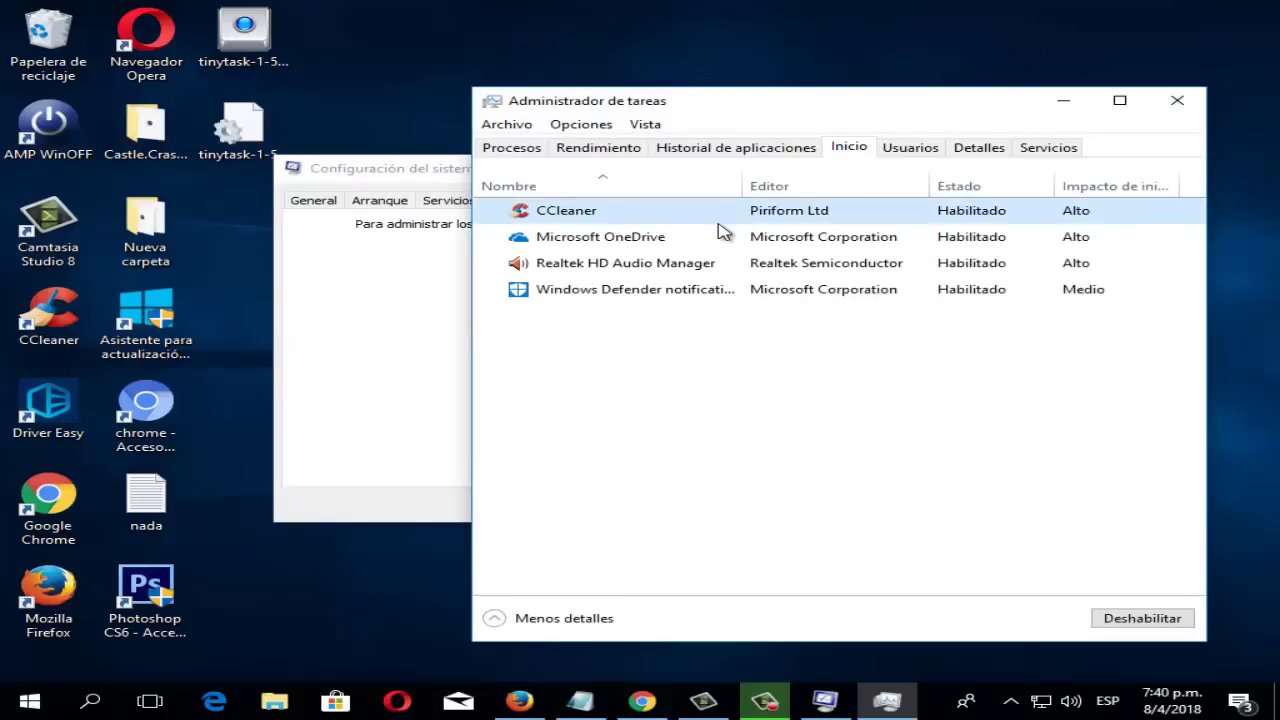
click(840, 238)
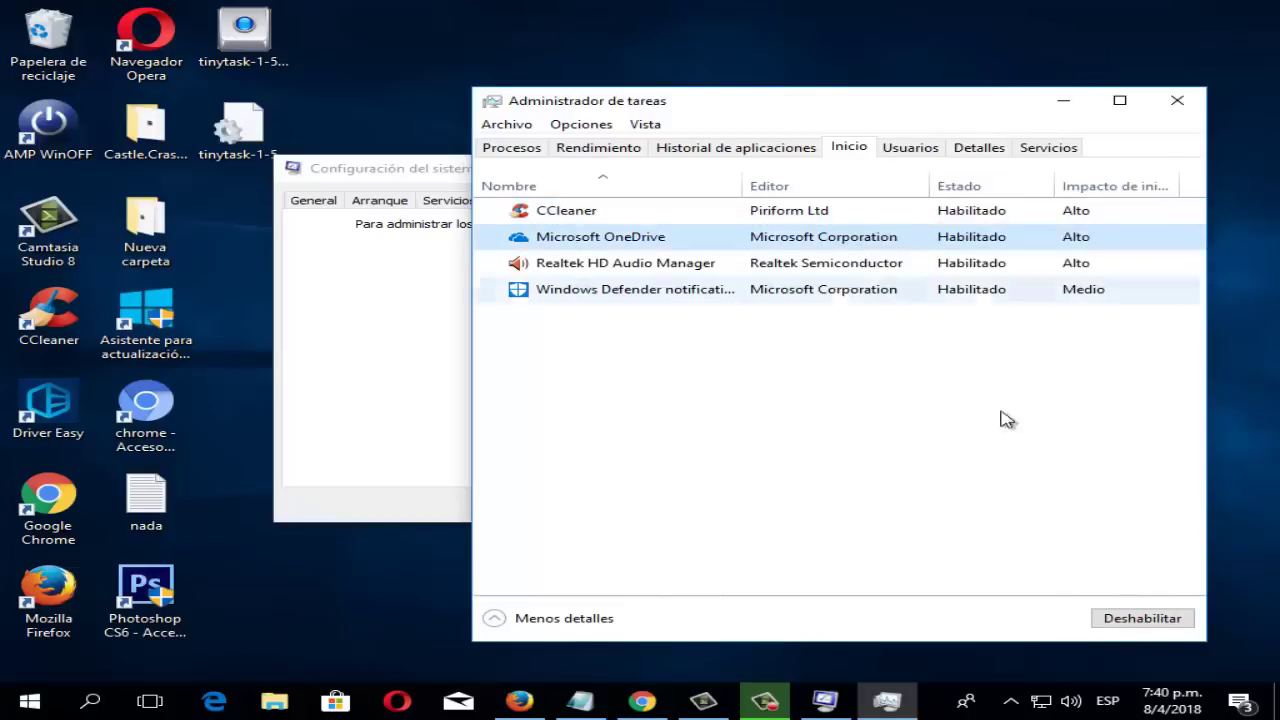
click(900, 287)
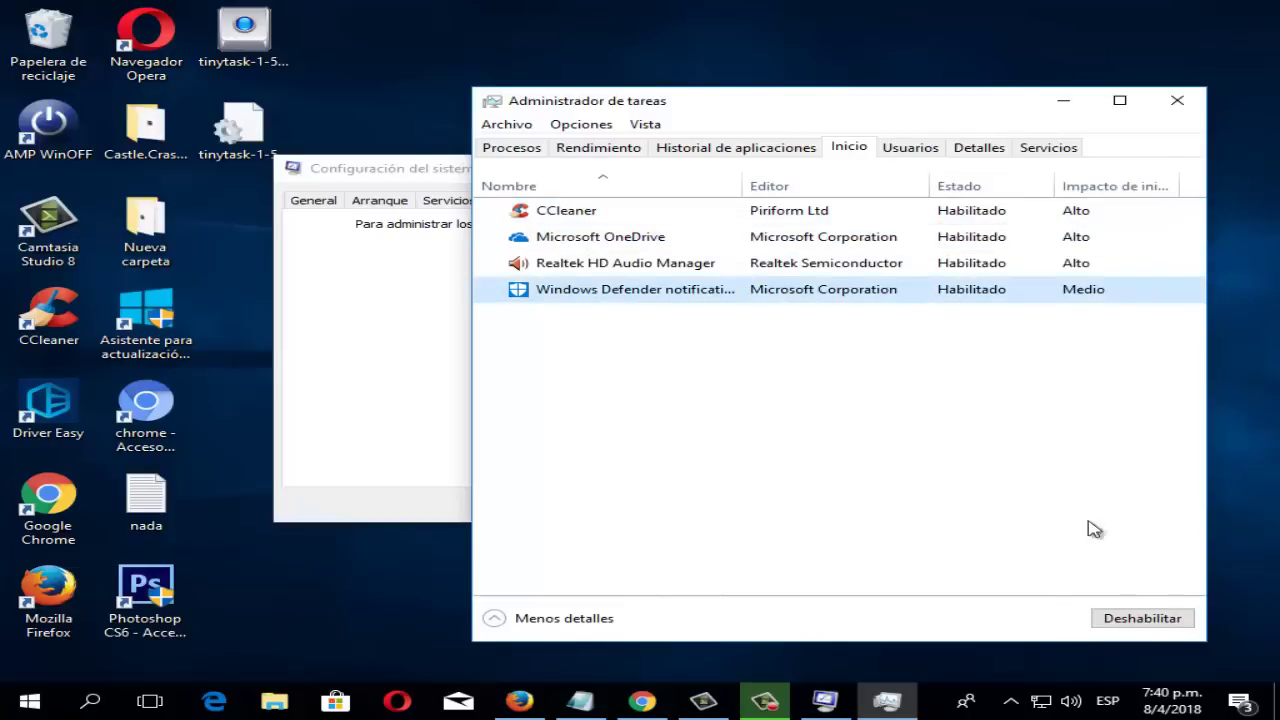
click(945, 266)
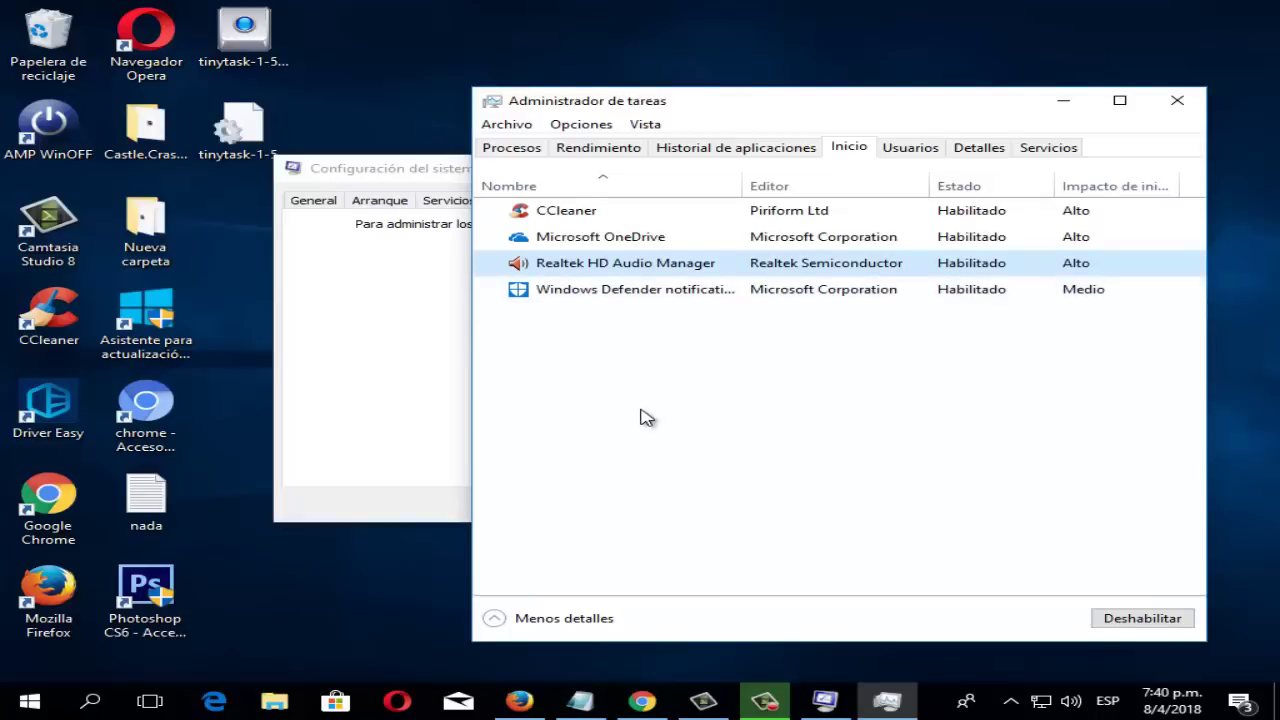
click(1178, 102)
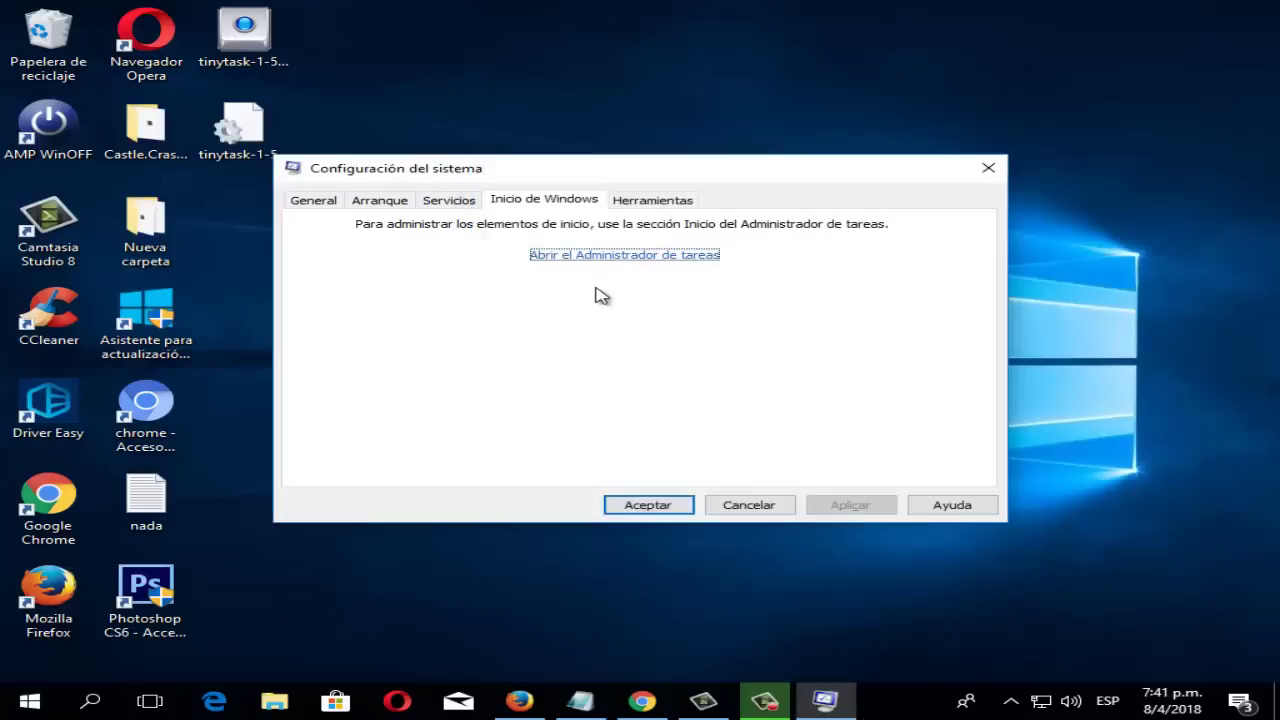
Return to the System Configuration services list and close Configuración del sistema without applying any changes.
click(463, 201)
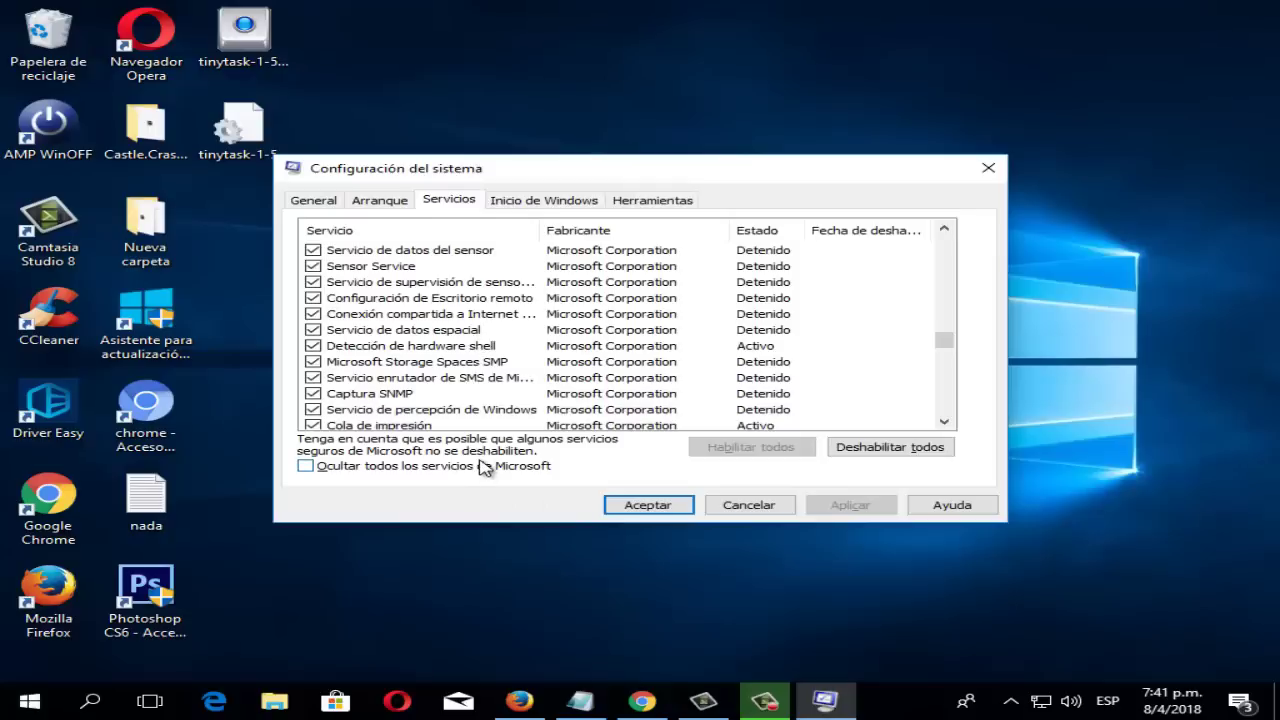
click(777, 508)
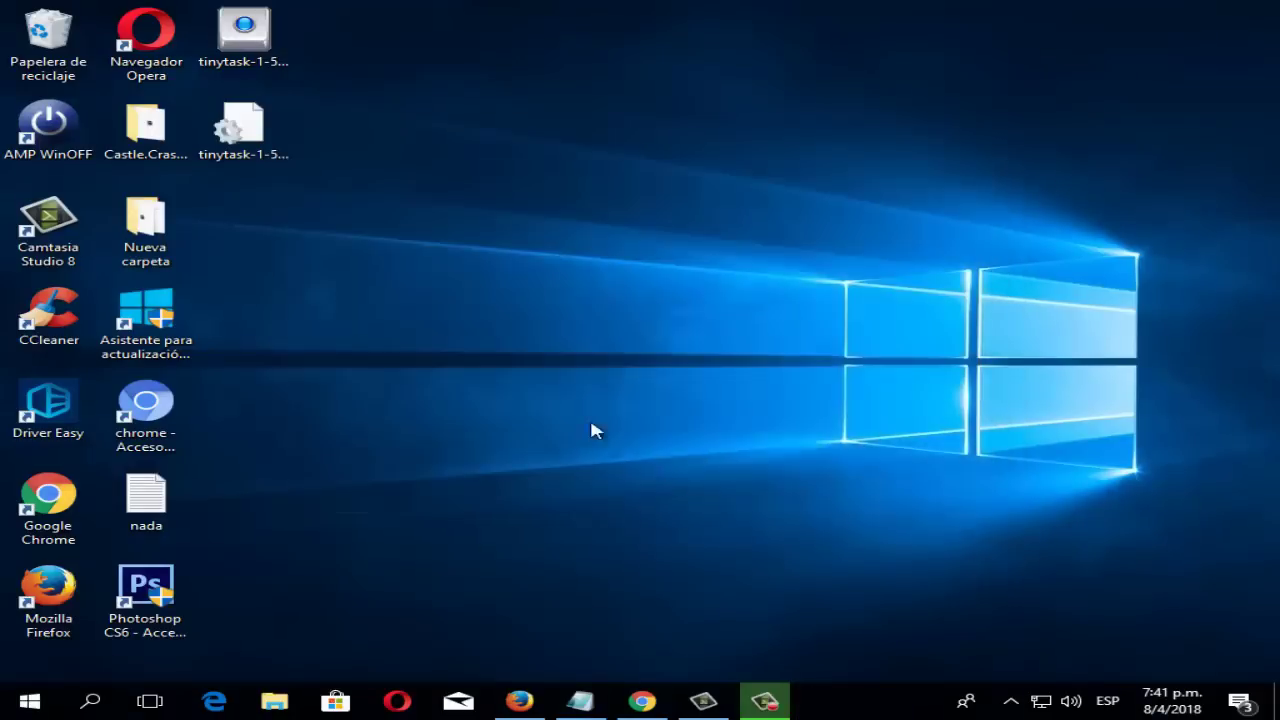
right_click(419, 195)
click(525, 264)
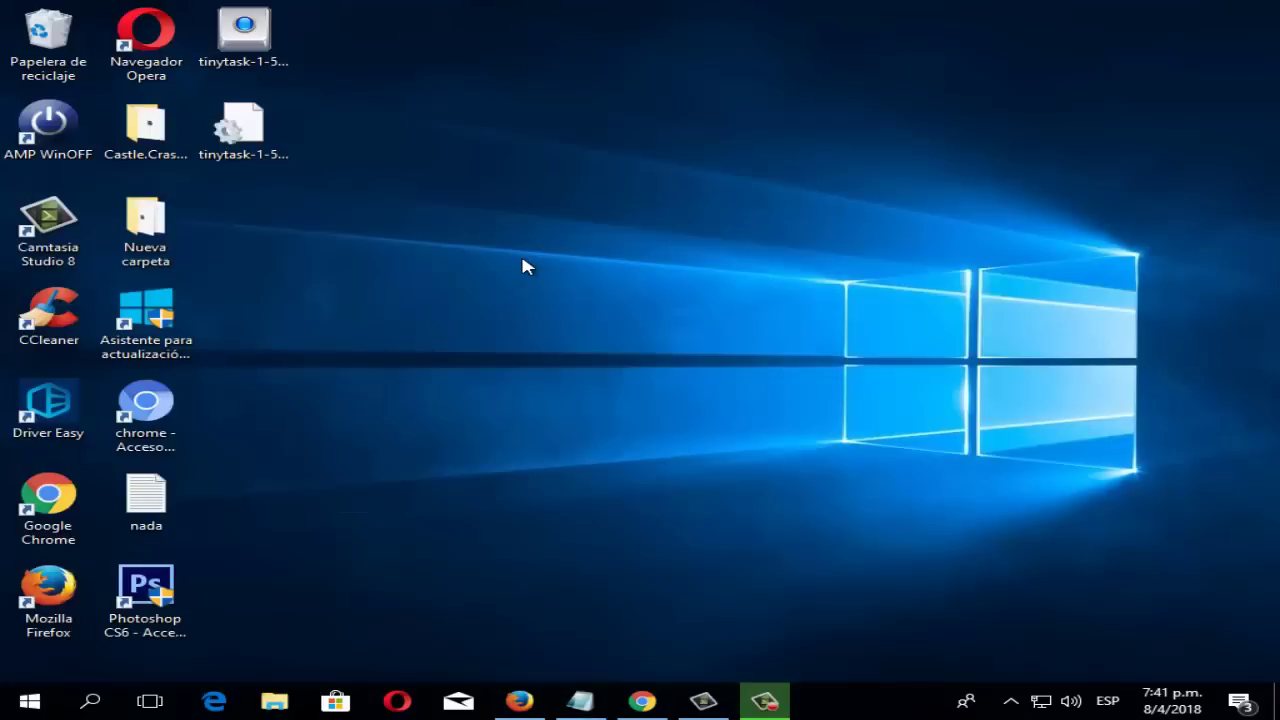